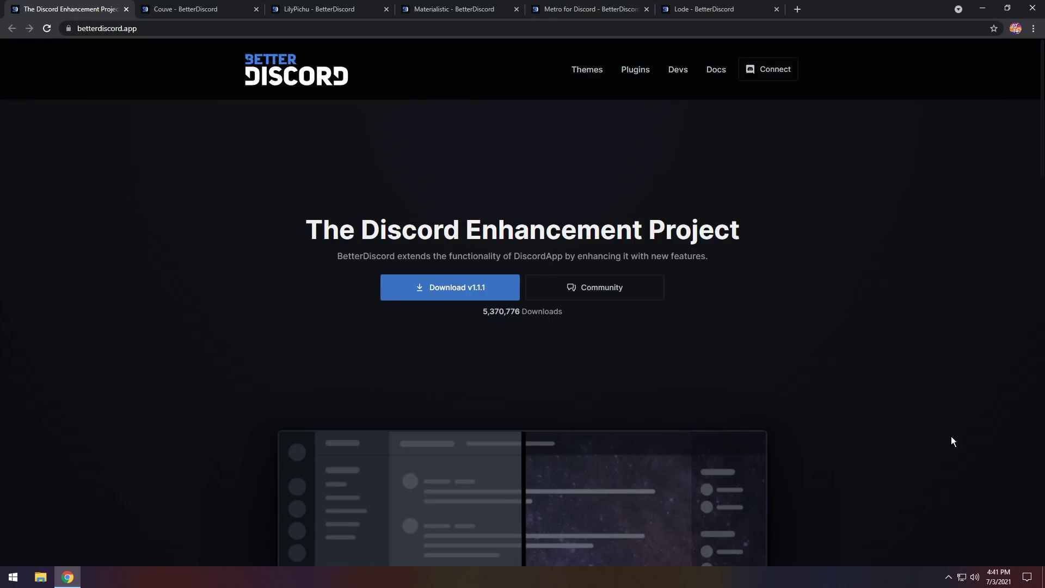
# Download the BetterDiscord v1.1.1 installer and launch BetterDiscord-Windows.exe from the download bar.
pyautogui.click(450, 287)
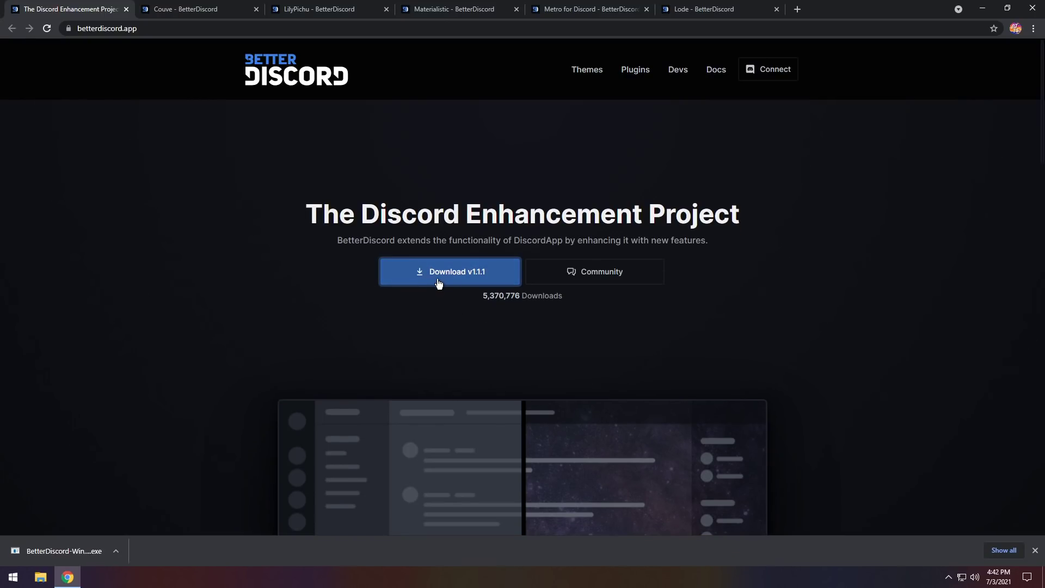
pyautogui.click(55, 544)
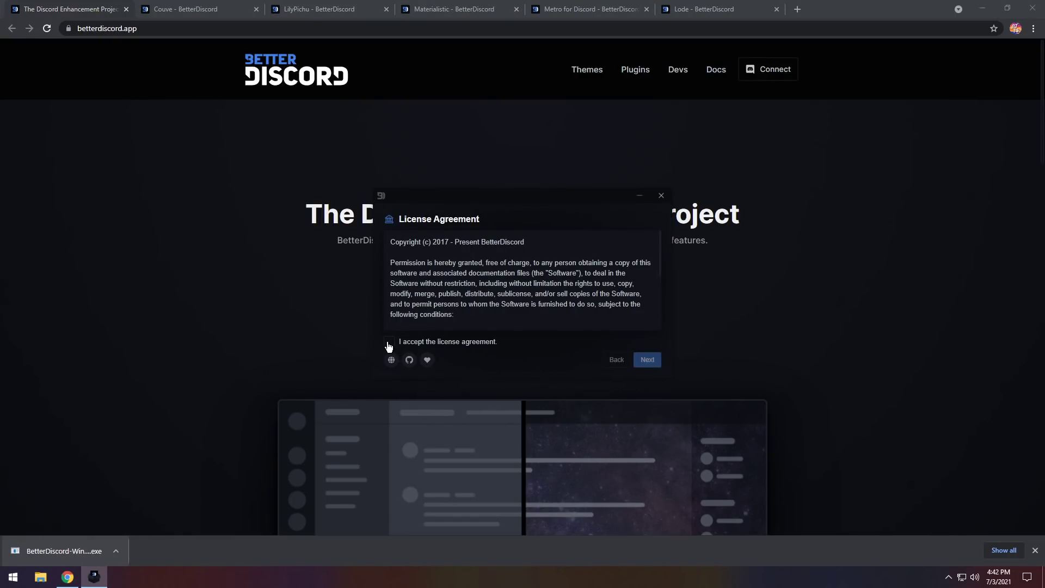
# Accept the licence, choose Install BetterDiscord, target Discord PTB, and run the installation.
pyautogui.click(388, 342)
pyautogui.click(648, 361)
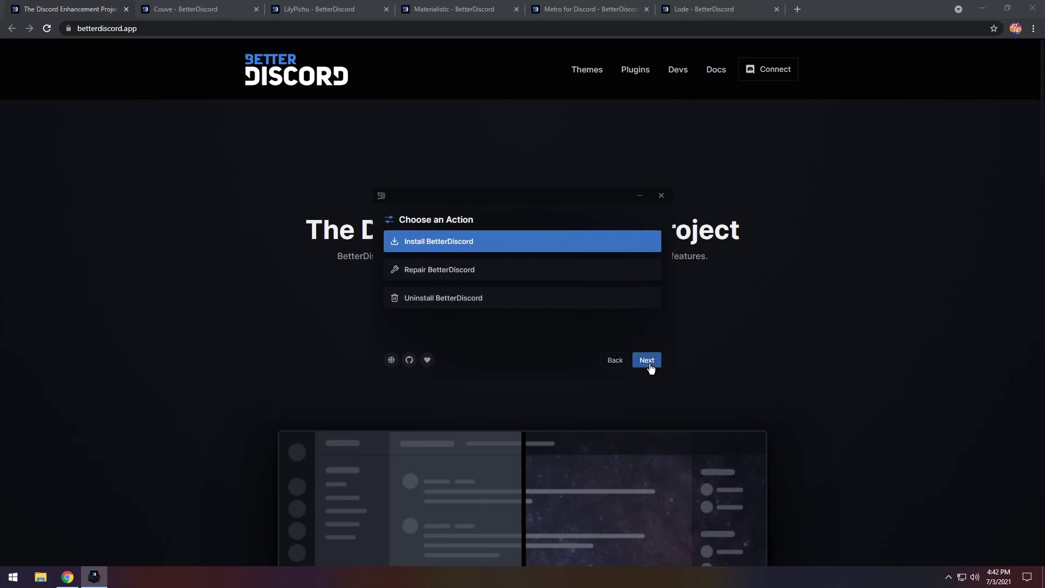
pyautogui.click(646, 361)
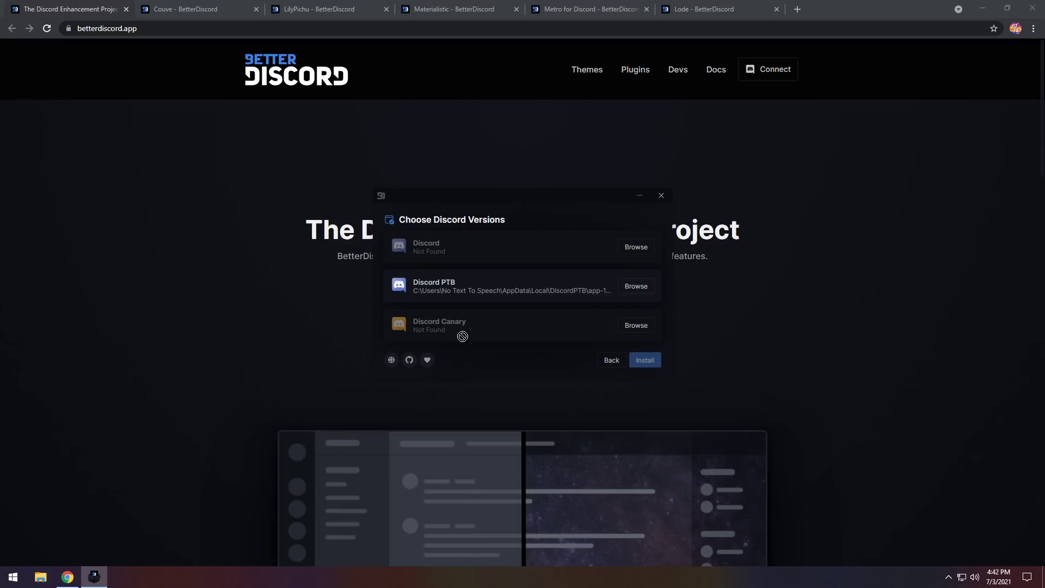
pyautogui.click(450, 290)
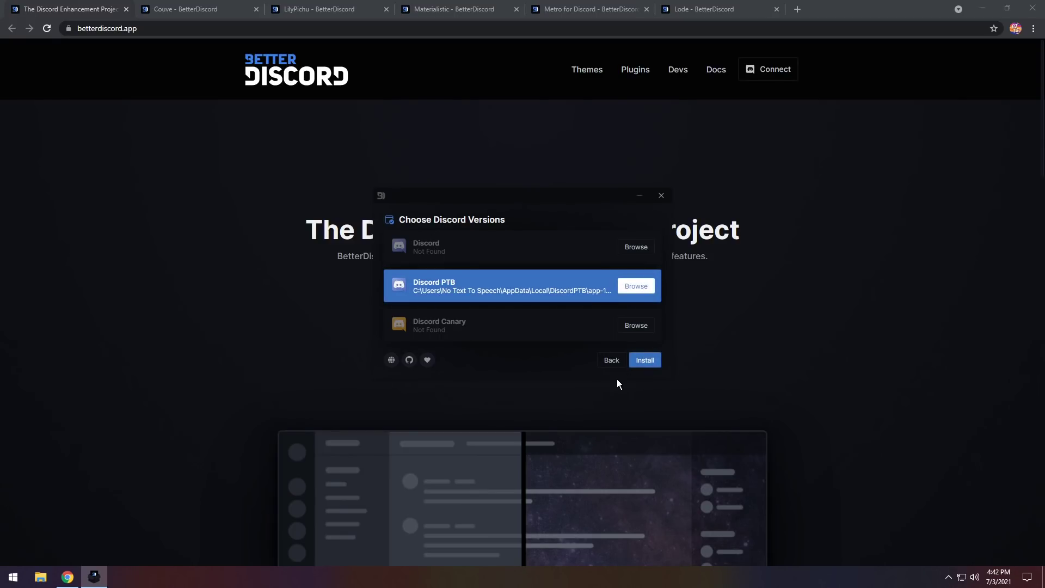
pyautogui.click(647, 358)
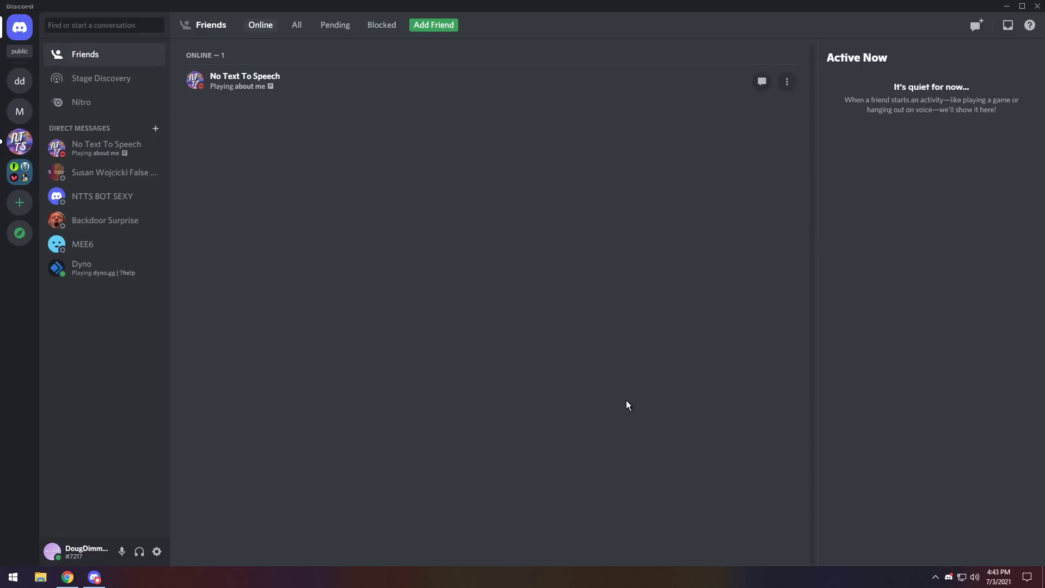
# Go to User Settings > BetterDiscord > Themes and open the empty themes folder on disk.
pyautogui.click(157, 551)
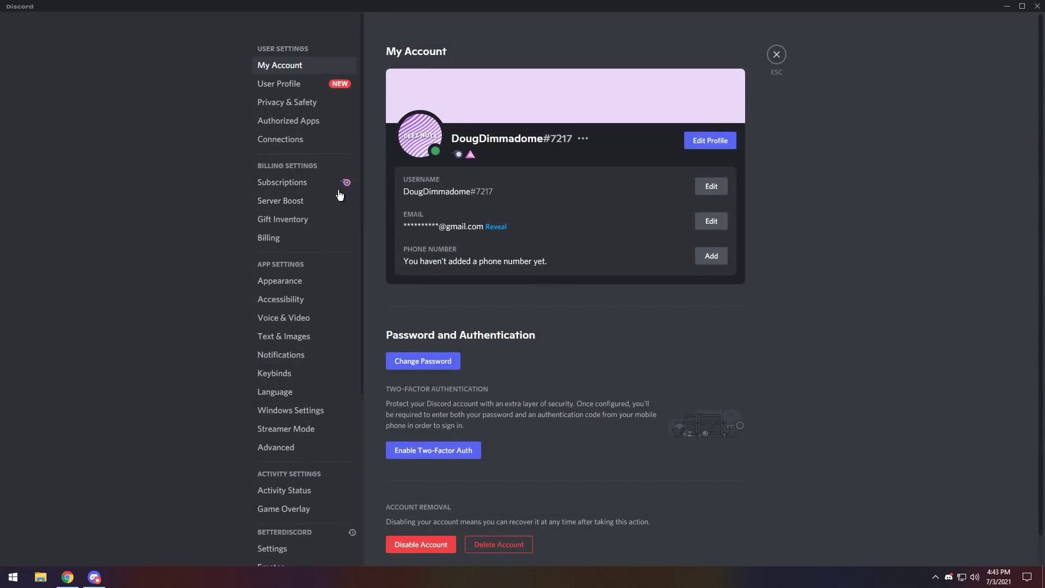
pyautogui.scroll(-3, 299, 272)
pyautogui.scroll(-1, 280, 405)
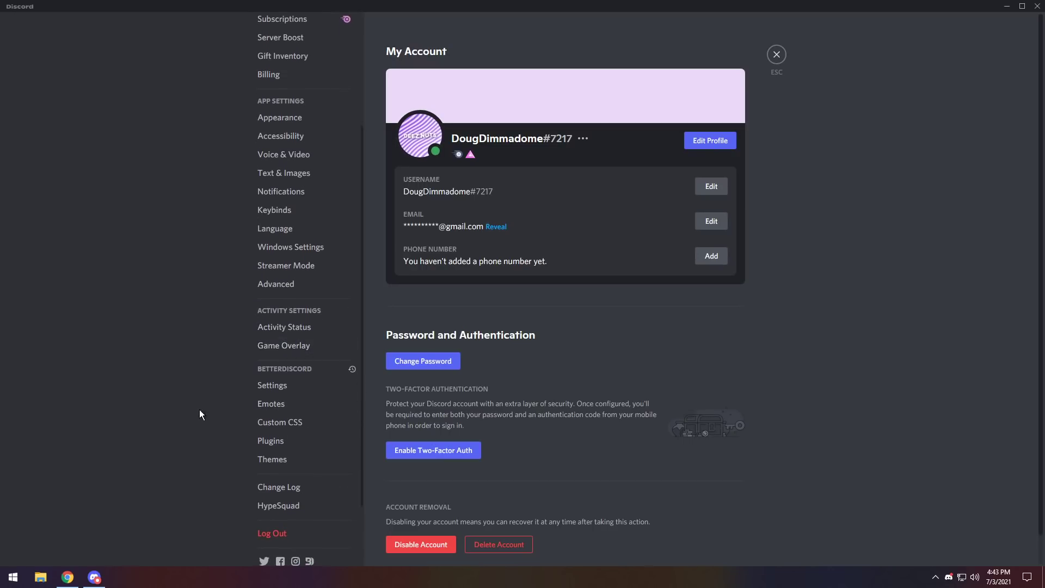
pyautogui.click(273, 467)
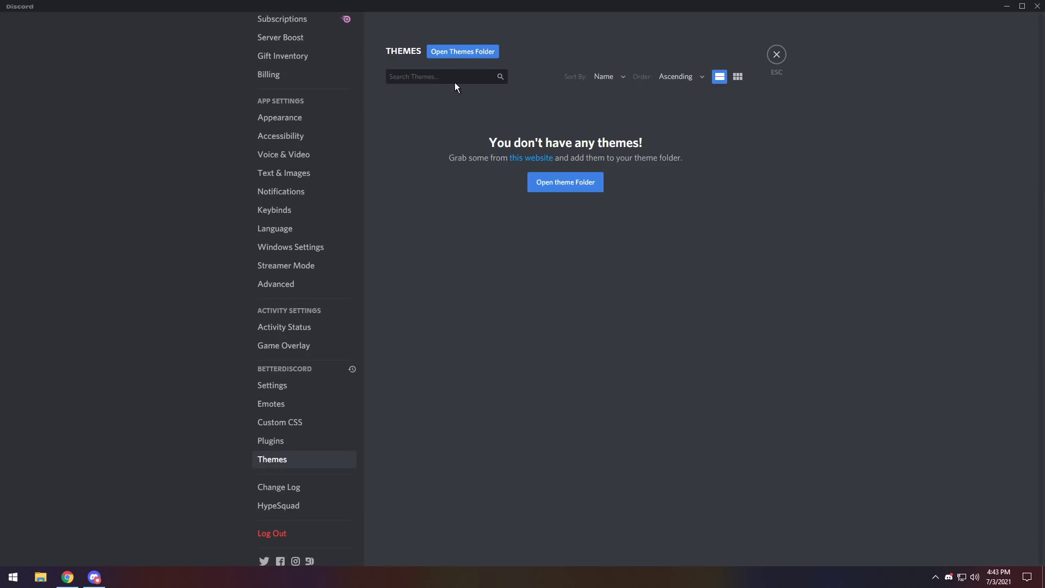
pyautogui.click(461, 54)
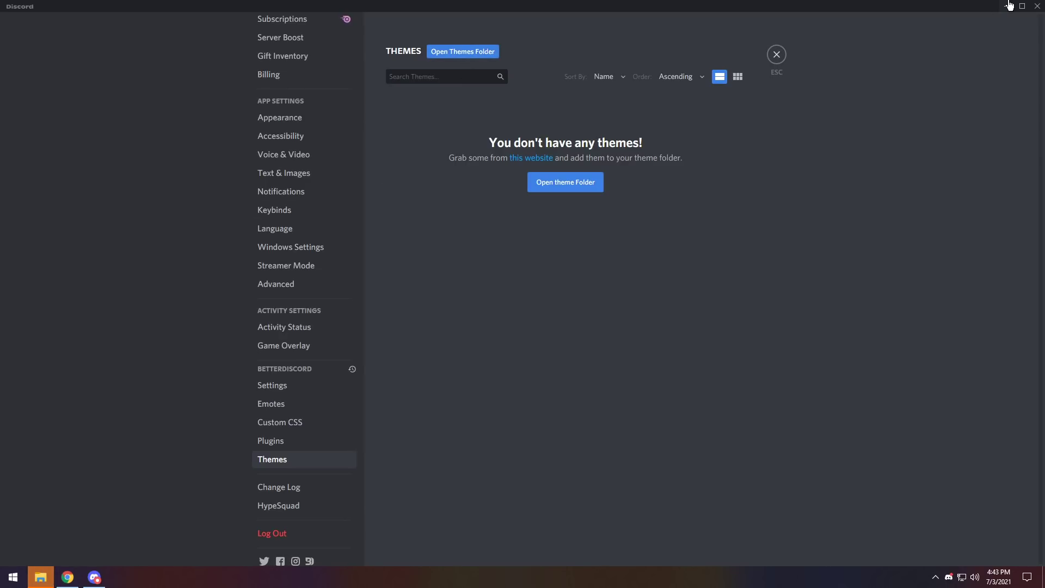
# Minimize Discord, move the themes folder aside, and download couve.theme.css from the Couve theme page.
pyautogui.click(1007, 6)
pyautogui.moveTo(531, 124); pyautogui.dragTo(646, 126)
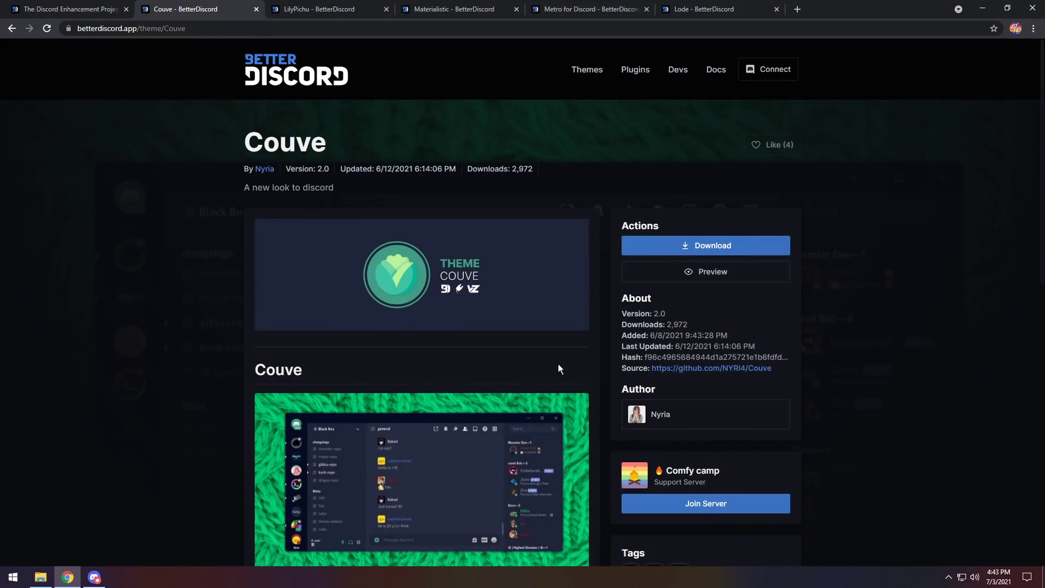
pyautogui.click(745, 242)
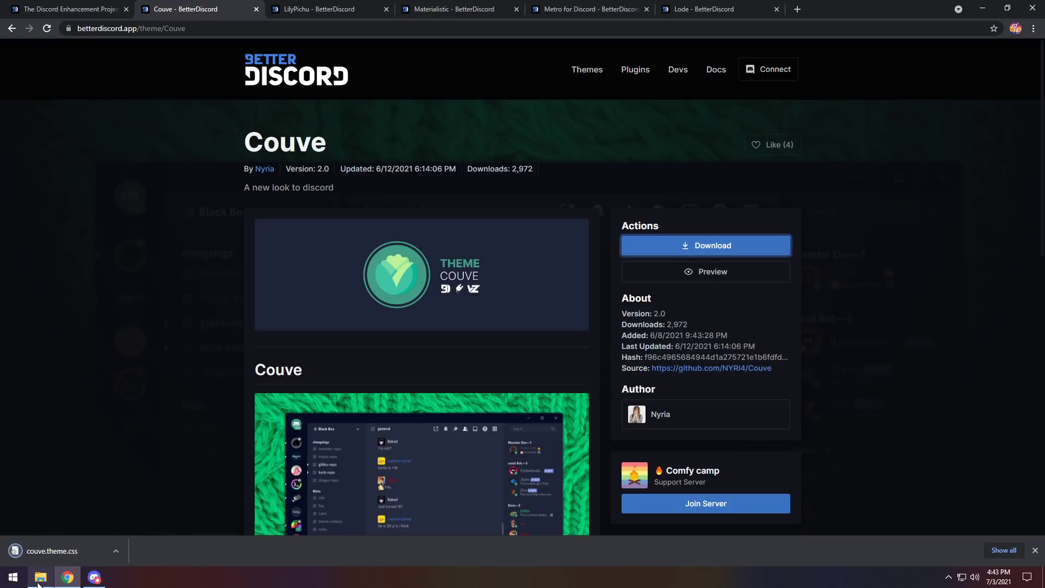
# Show couve.theme.css in Downloads and drag it into the BetterDiscord themes folder placed beside it.
pyautogui.click(115, 554)
pyautogui.click(145, 515)
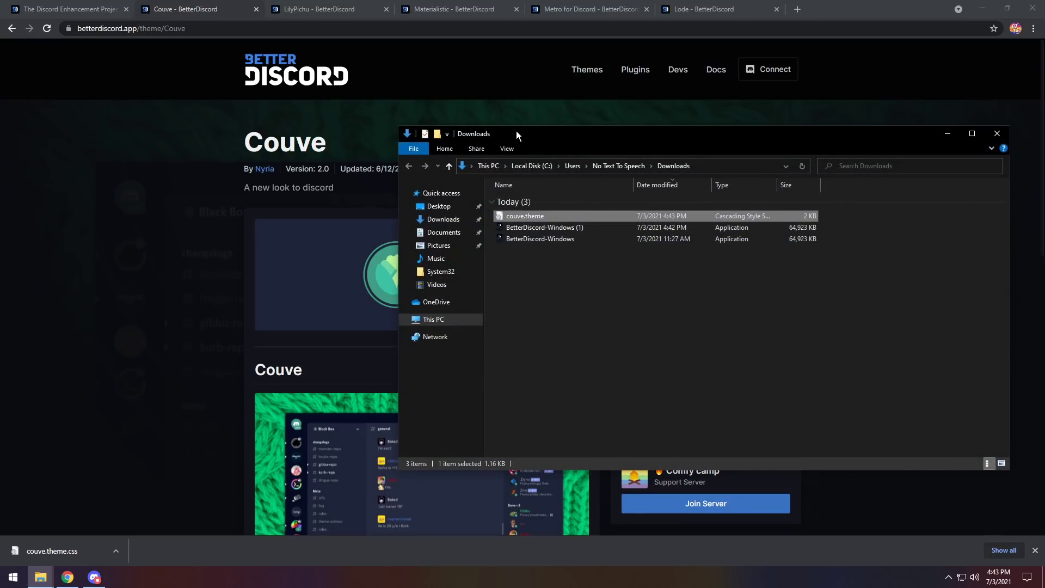
pyautogui.moveTo(518, 130); pyautogui.dragTo(157, 129)
pyautogui.click(981, 12)
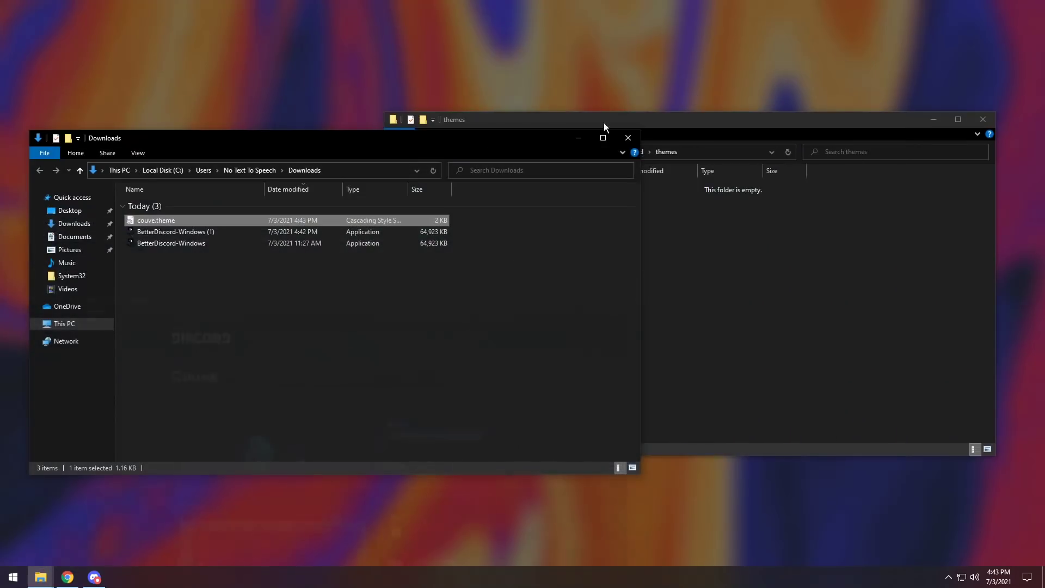
pyautogui.moveTo(647, 116); pyautogui.dragTo(699, 124)
pyautogui.moveTo(181, 223); pyautogui.dragTo(697, 252)
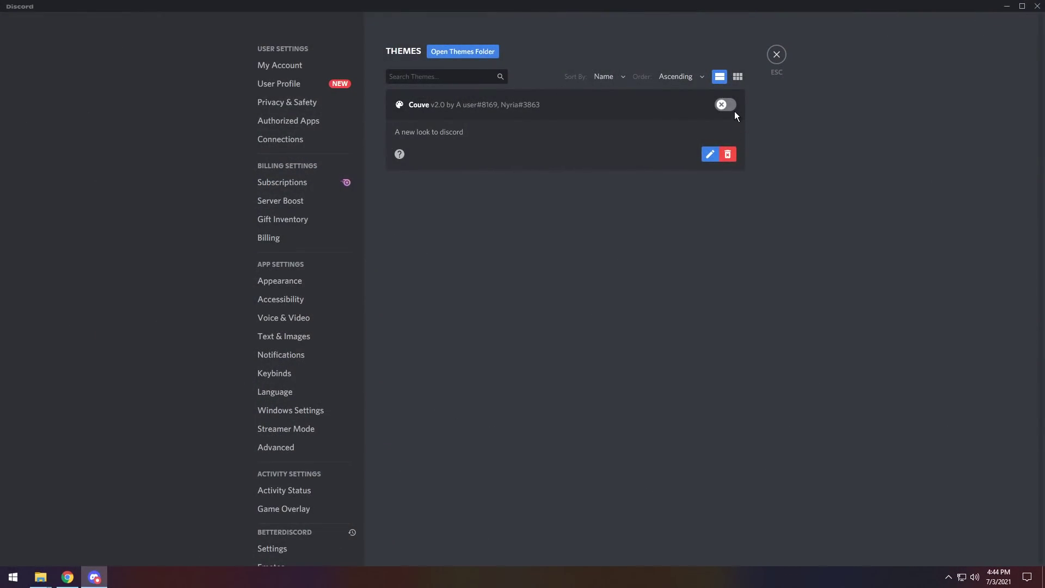
# Switch on the Couve theme toggle in BetterDiscord Themes.
pyautogui.click(725, 104)
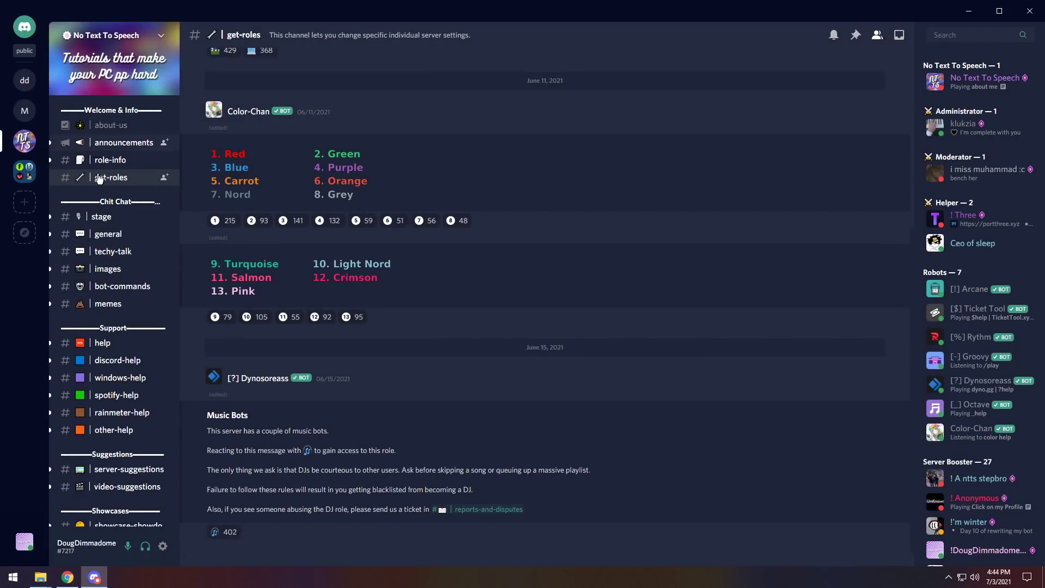
# Open #general and view a member's, the administrator's and a message author's profile cards.
pyautogui.click(96, 238)
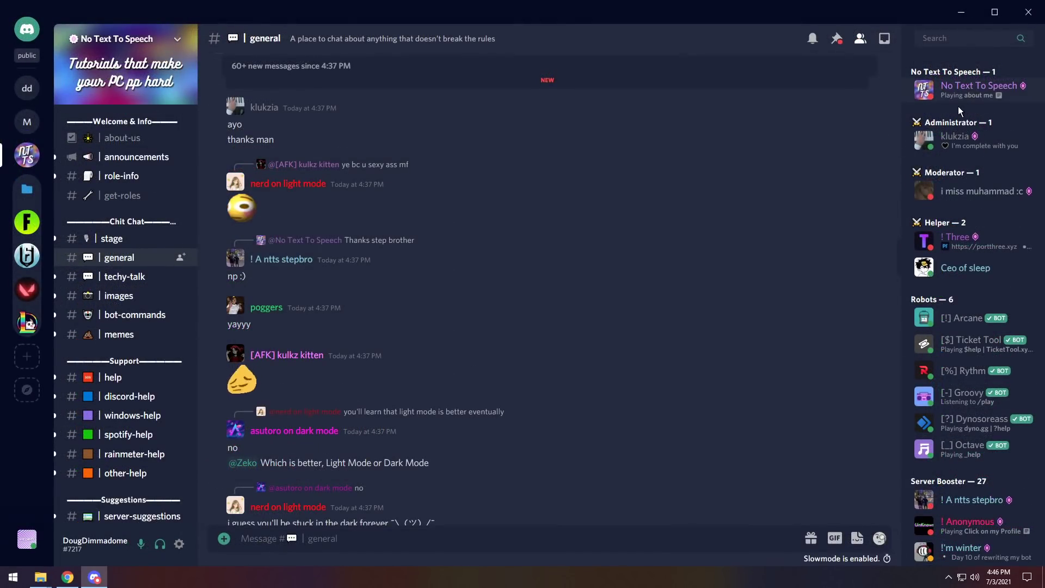
pyautogui.click(1005, 93)
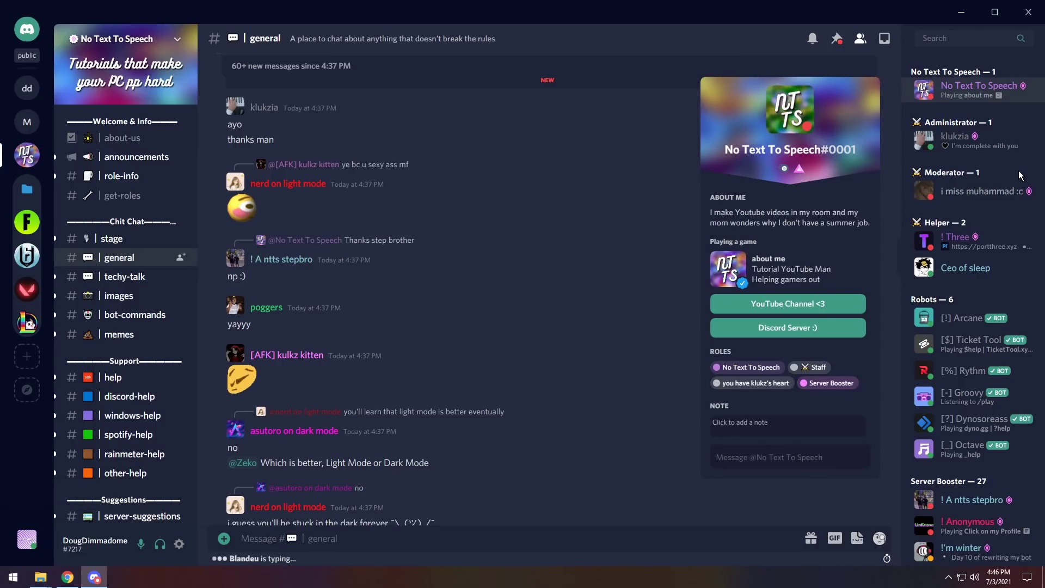
pyautogui.click(994, 144)
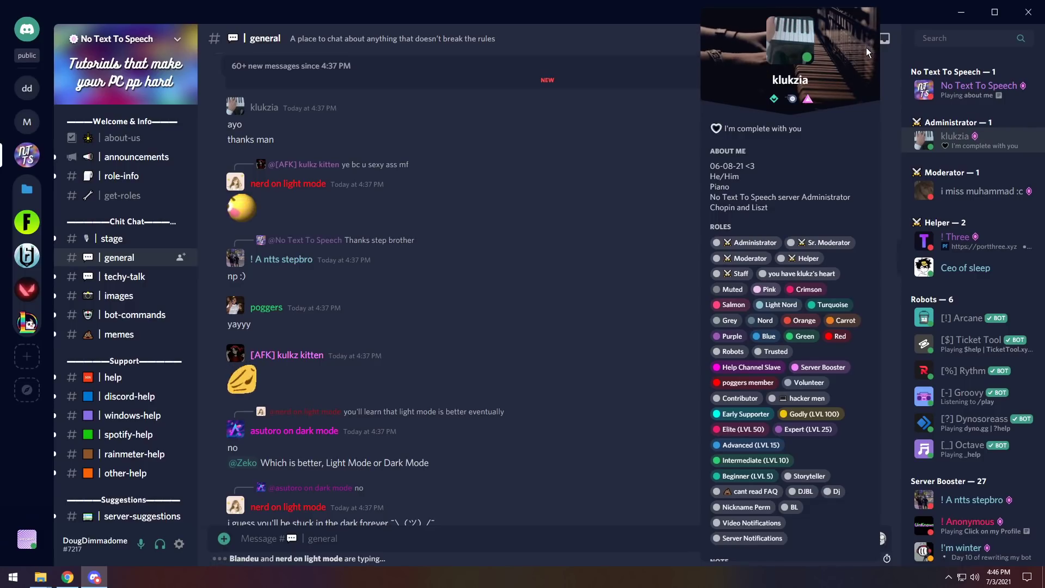
pyautogui.click(253, 304)
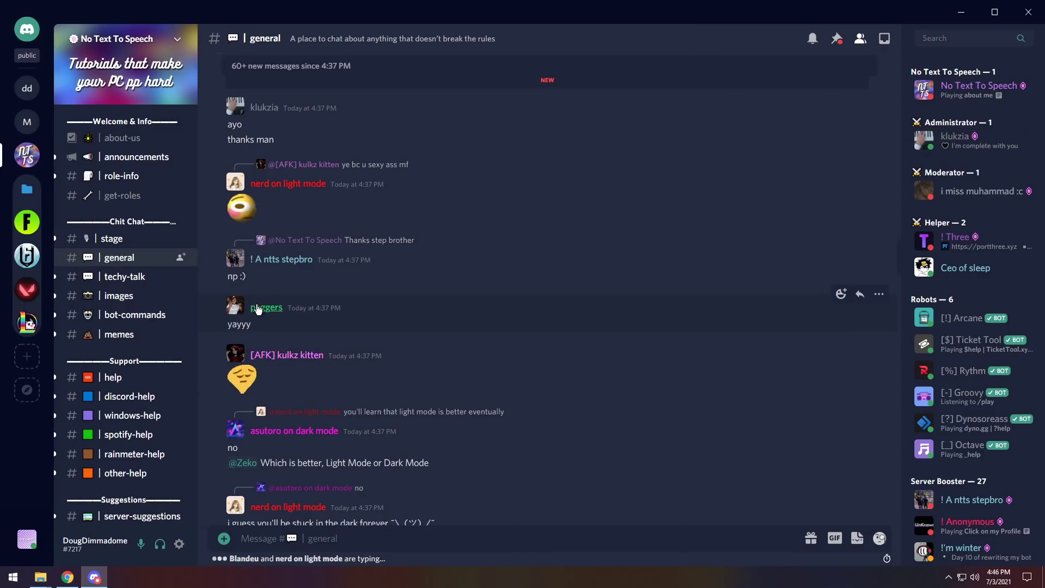
pyautogui.click(258, 308)
pyautogui.click(747, 350)
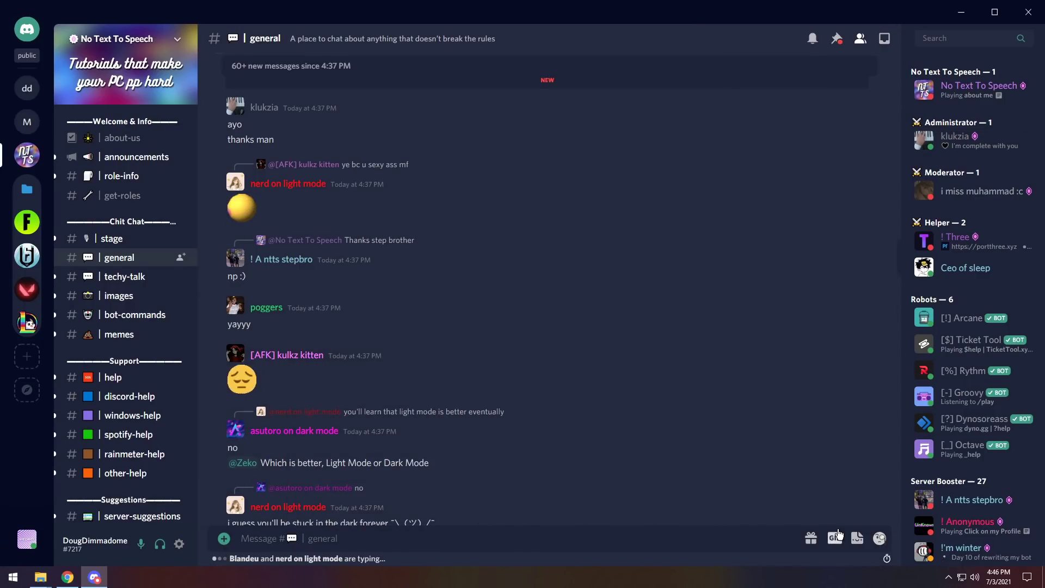
# Browse the GIF, sticker and emoji pickers, close them, and open User Settings with Ctrl+,.
pyautogui.click(837, 540)
pyautogui.click(857, 538)
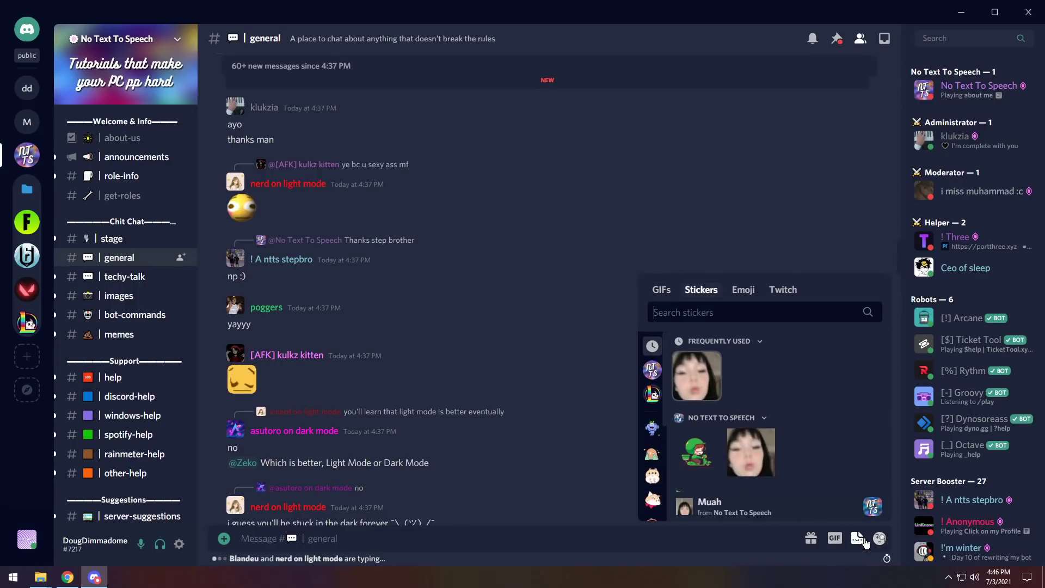
pyautogui.click(879, 540)
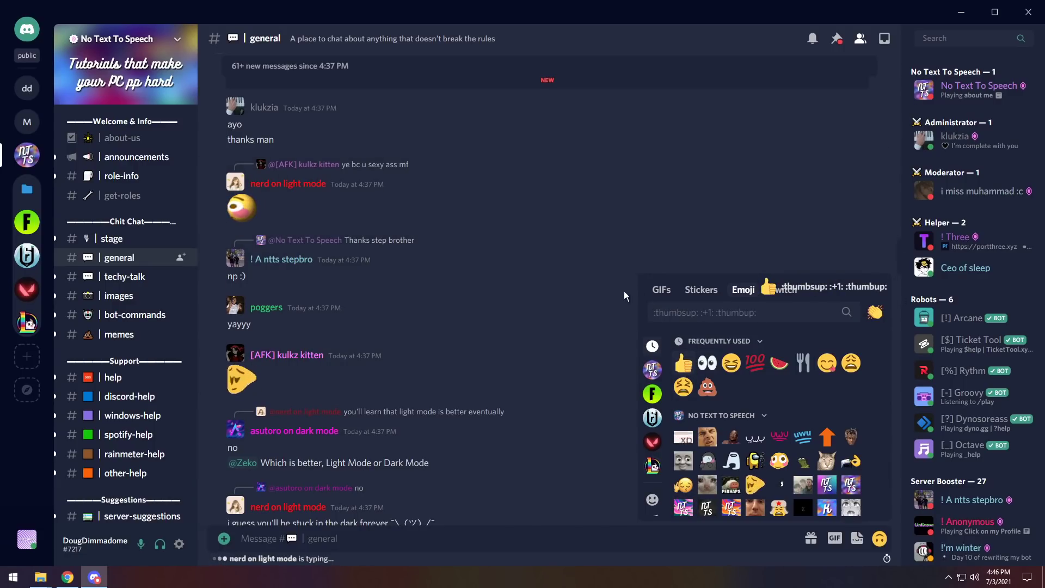
pyautogui.click(621, 254)
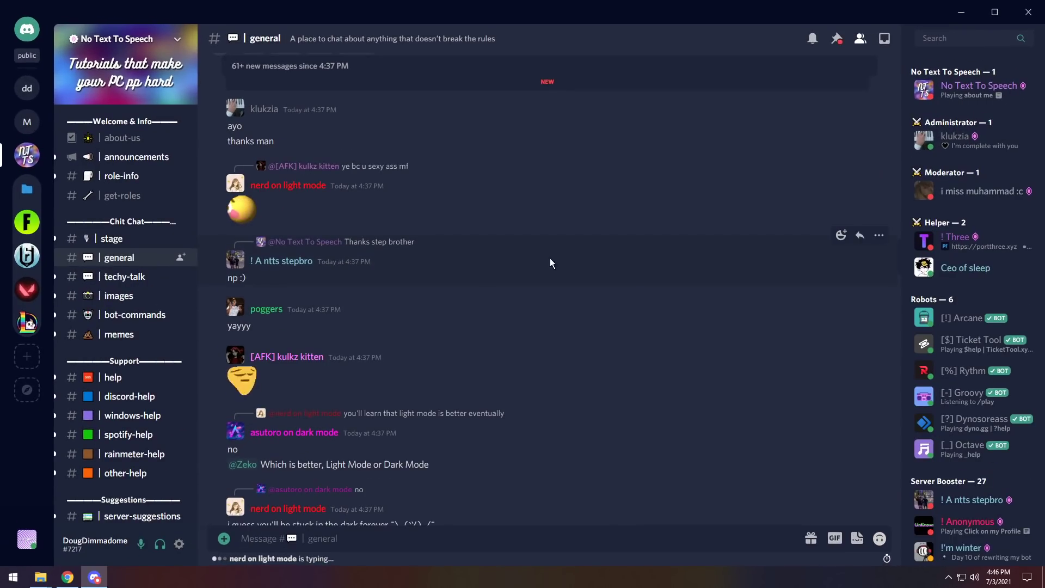
pyautogui.hotkey('ctrl', ',')
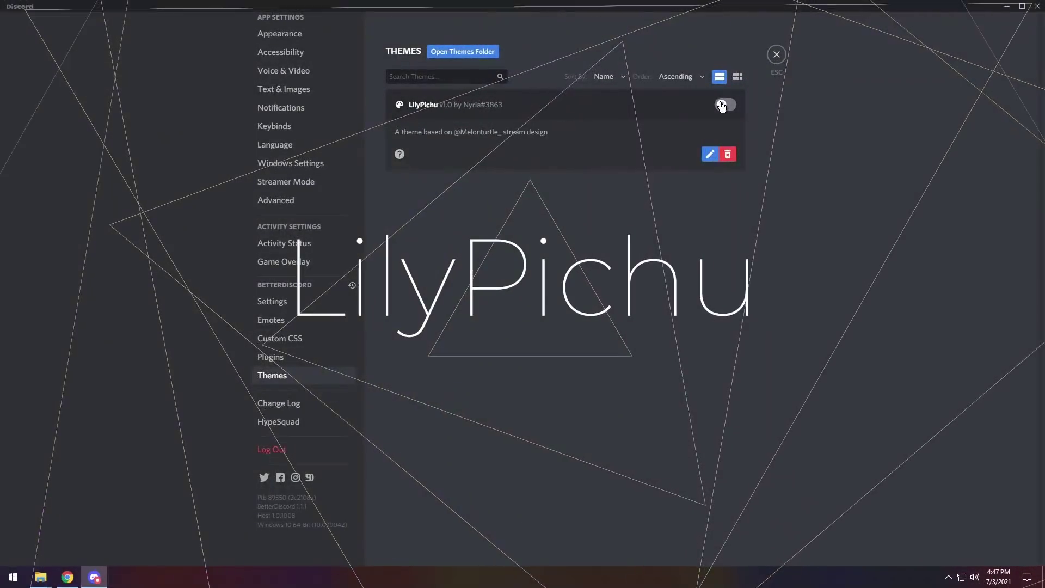
# Switch on the LilyPichu theme toggle in BetterDiscord Themes.
pyautogui.click(724, 105)
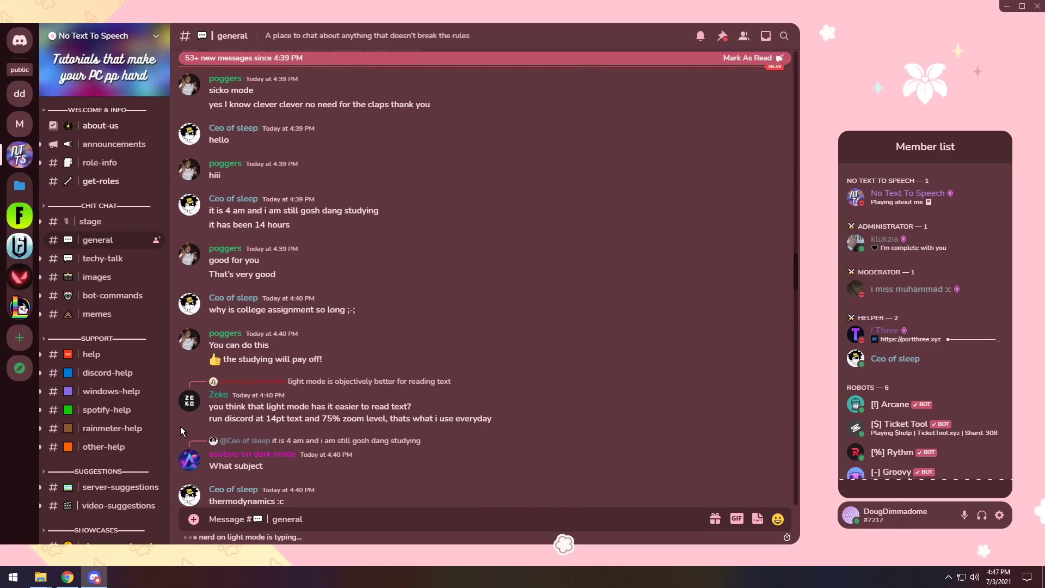
# View the first listed member's and the administrator's profile cards in the pink theme.
pyautogui.click(940, 206)
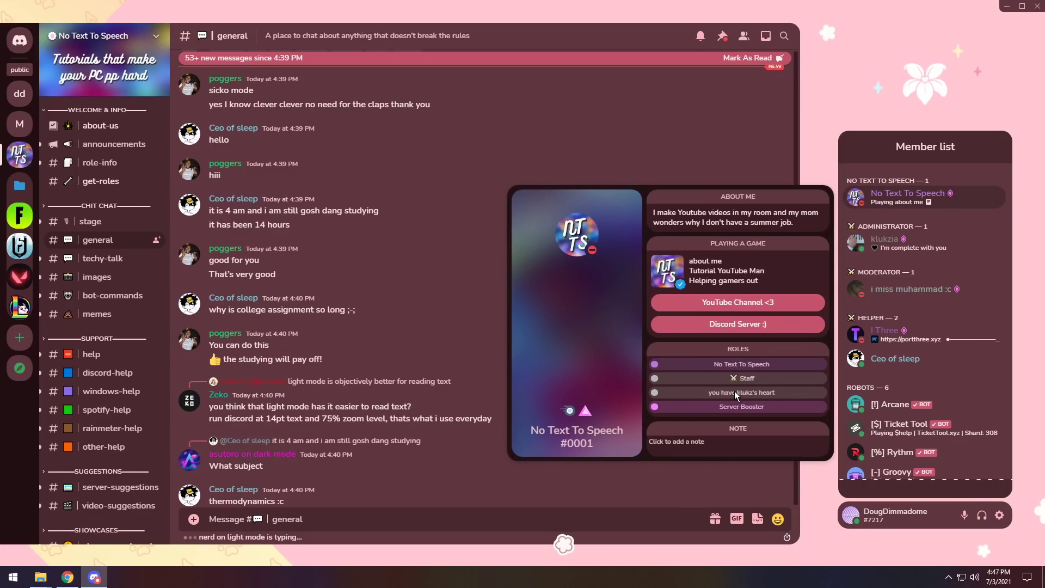
pyautogui.click(950, 244)
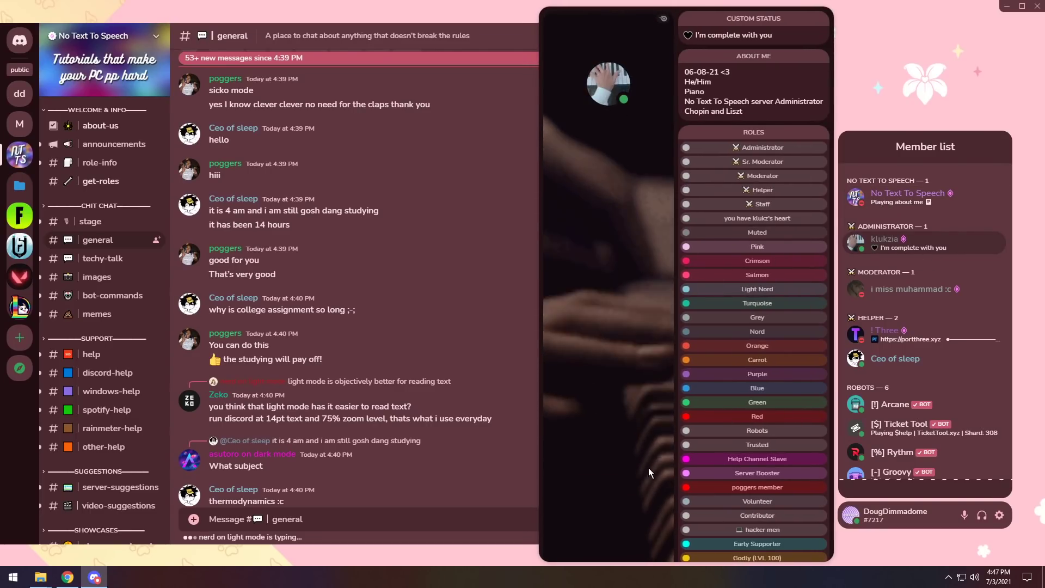
pyautogui.click(950, 197)
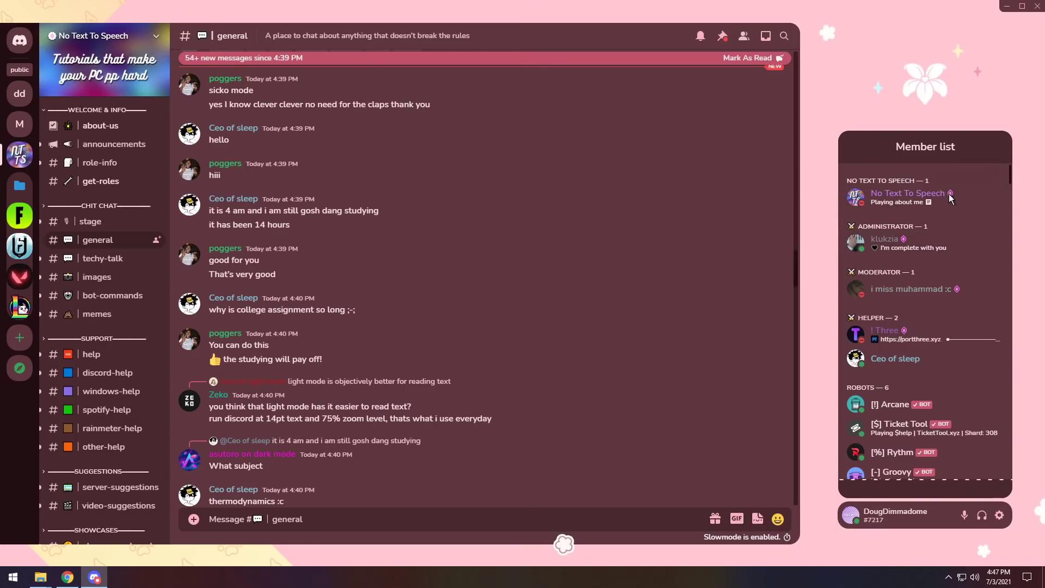
pyautogui.click(950, 204)
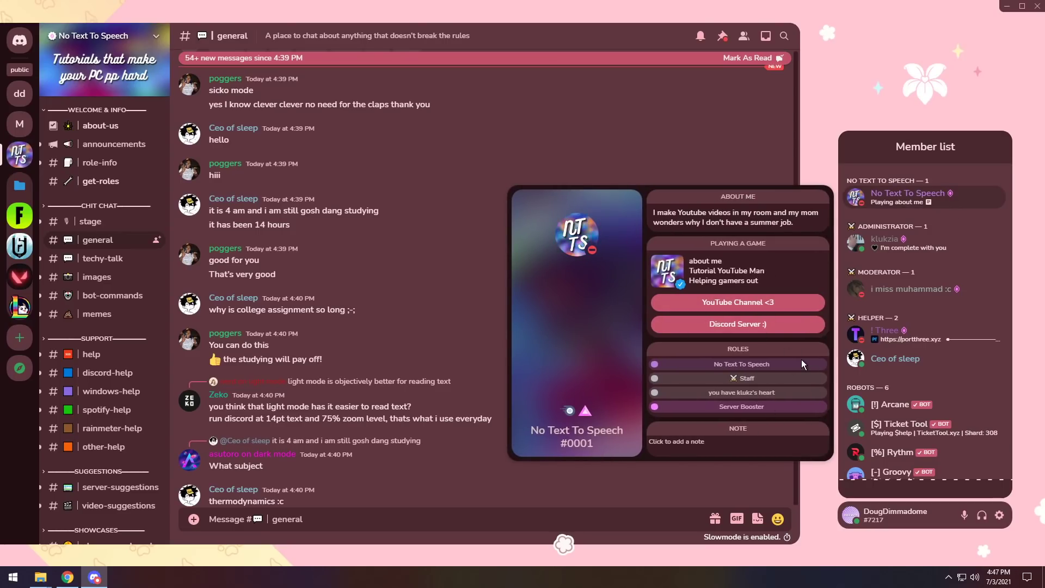
pyautogui.click(217, 349)
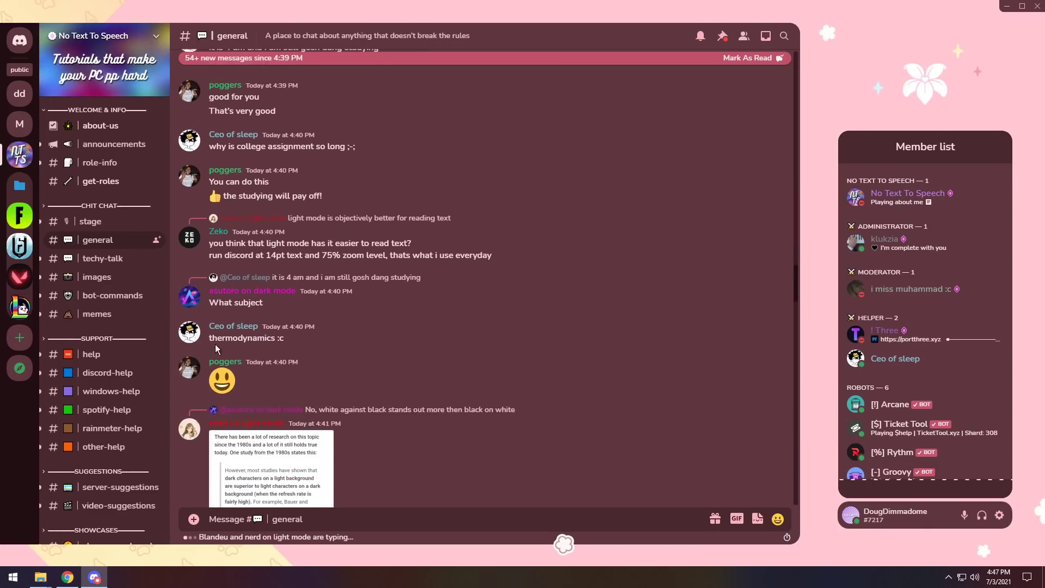
# Browse the GIF, sticker and emoji pickers in the pink theme.
pyautogui.click(736, 519)
pyautogui.click(757, 519)
pyautogui.click(777, 520)
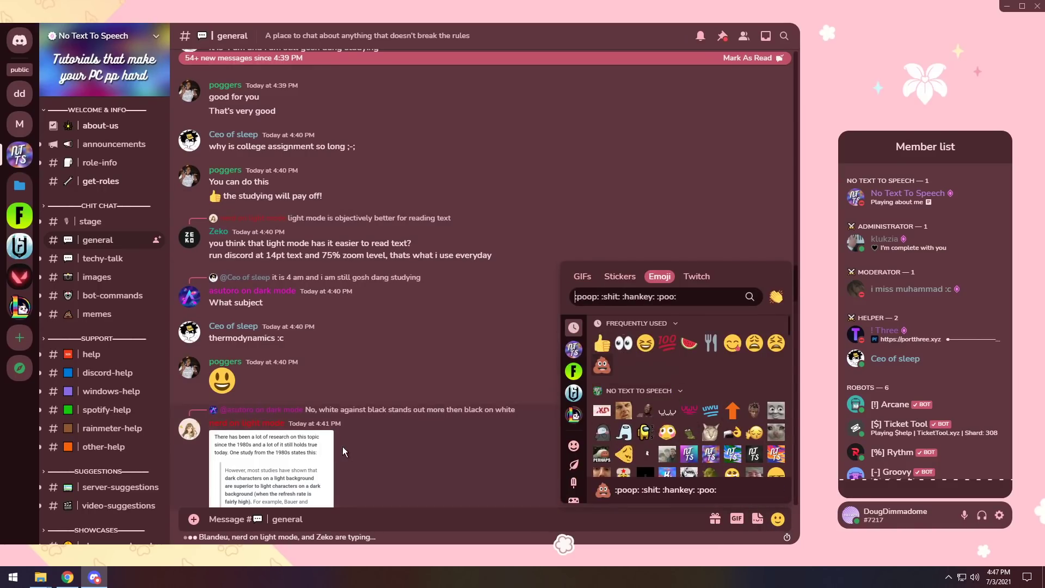
# Go to the Home page and open BetterDiscord > Themes in User Settings.
pyautogui.click(20, 40)
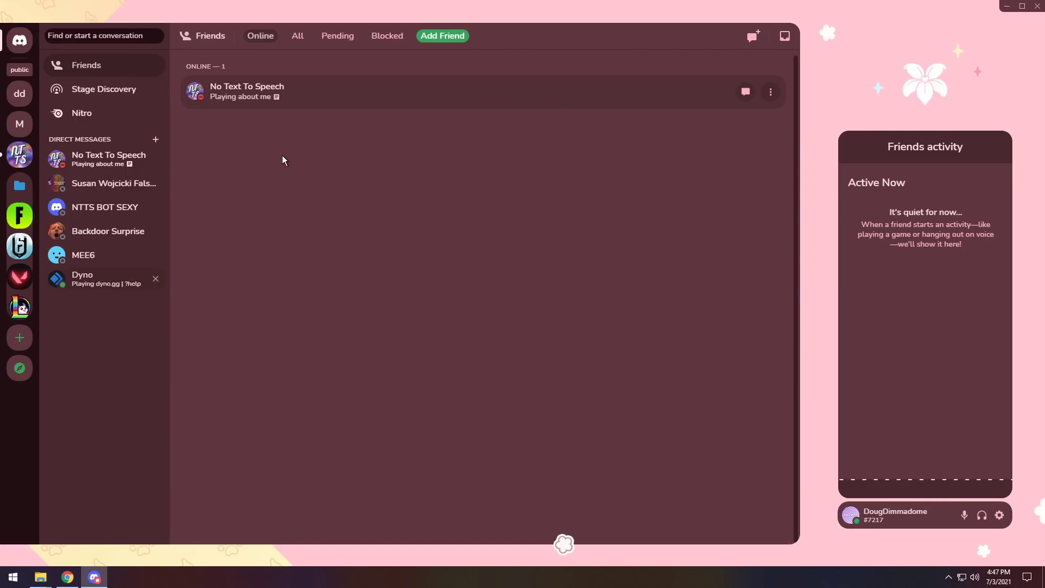
pyautogui.click(1000, 515)
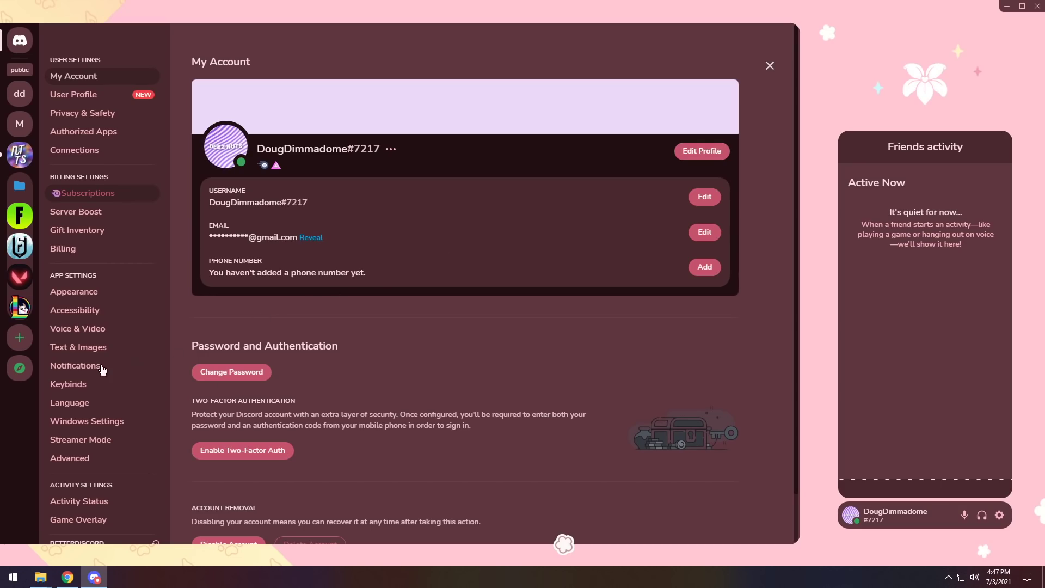
pyautogui.scroll(-3, 73, 384)
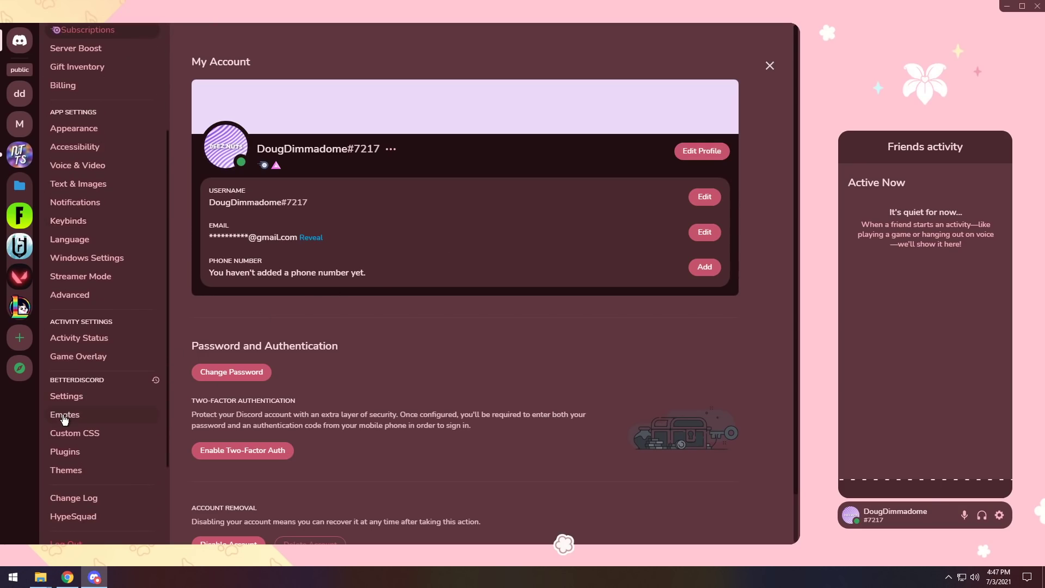
pyautogui.click(70, 474)
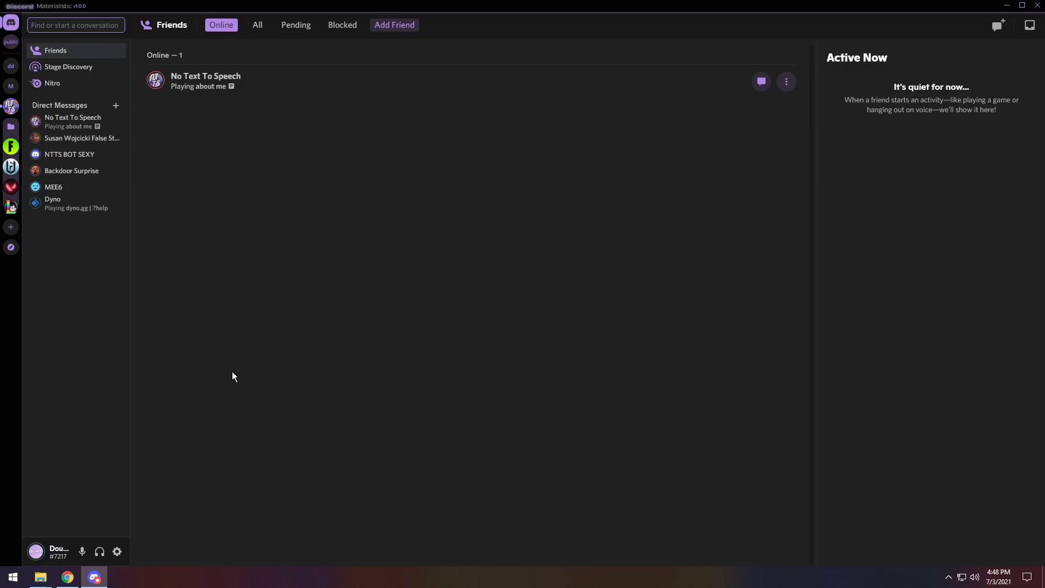
# Zoom the Materialistic-themed interface in and out, ending at normal size.
pyautogui.hotkey('ctrl', '=')
pyautogui.hotkey('ctrl', '=')
pyautogui.hotkey('ctrl', '=')
pyautogui.hotkey('ctrl', '=')
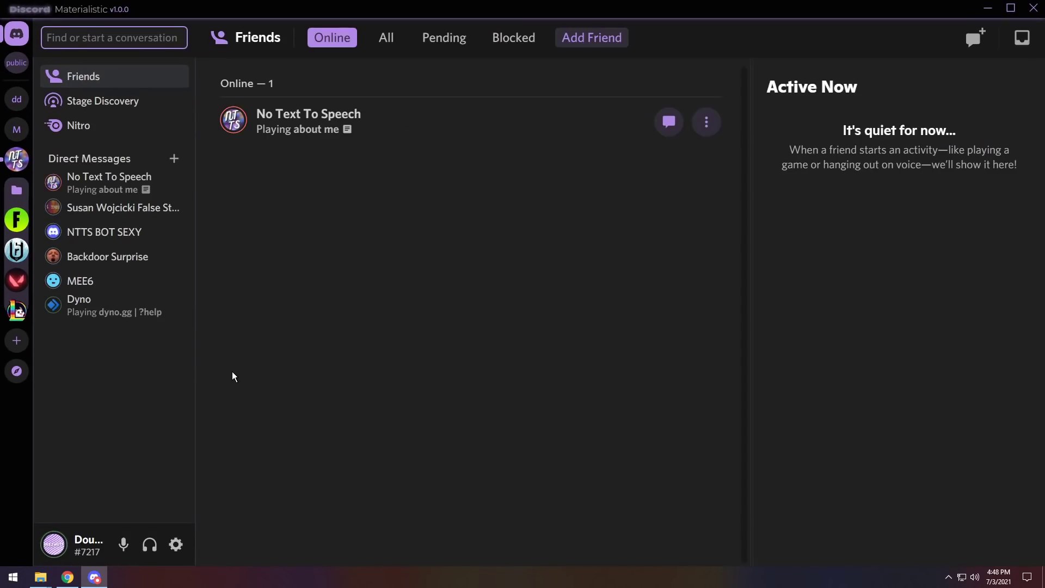
pyautogui.hotkey('ctrl', '-')
pyautogui.hotkey('ctrl', '-')
pyautogui.hotkey('ctrl', '=')
pyautogui.hotkey('ctrl', '-')
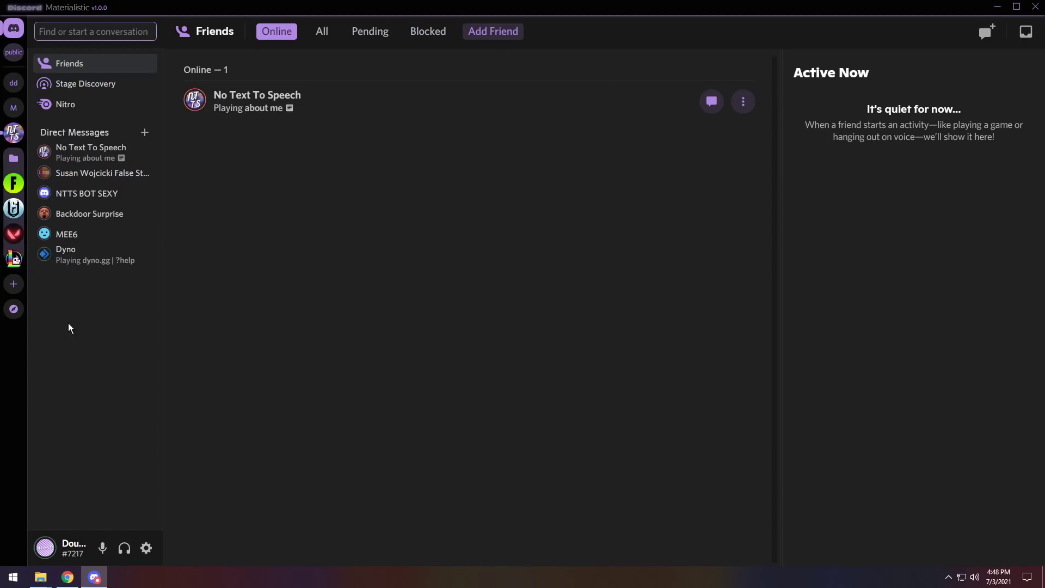
# Open the No Text To Speech #general channel and preview a member's profile card.
pyautogui.click(14, 132)
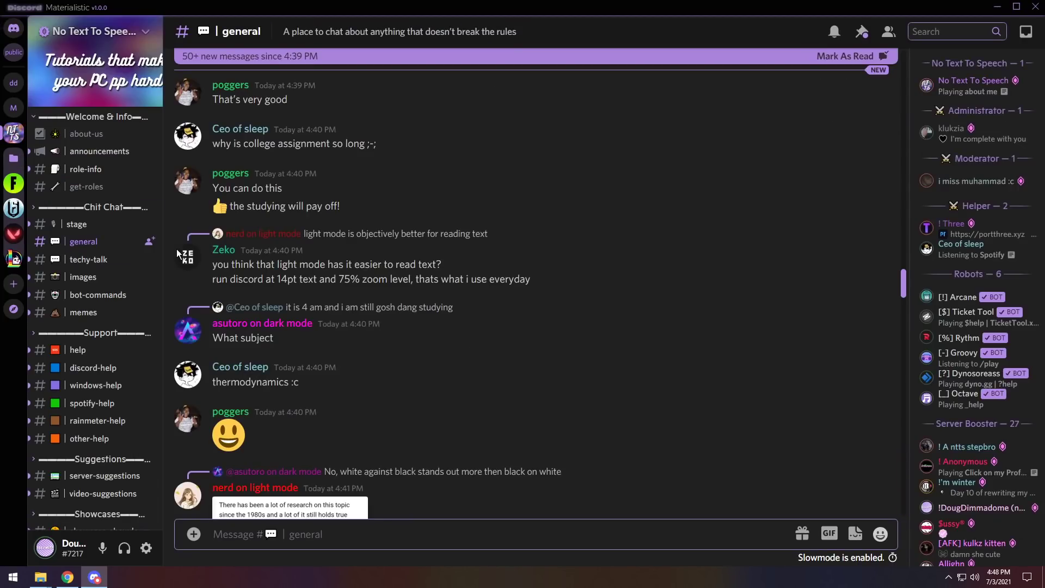
pyautogui.scroll(-1, 381, 500)
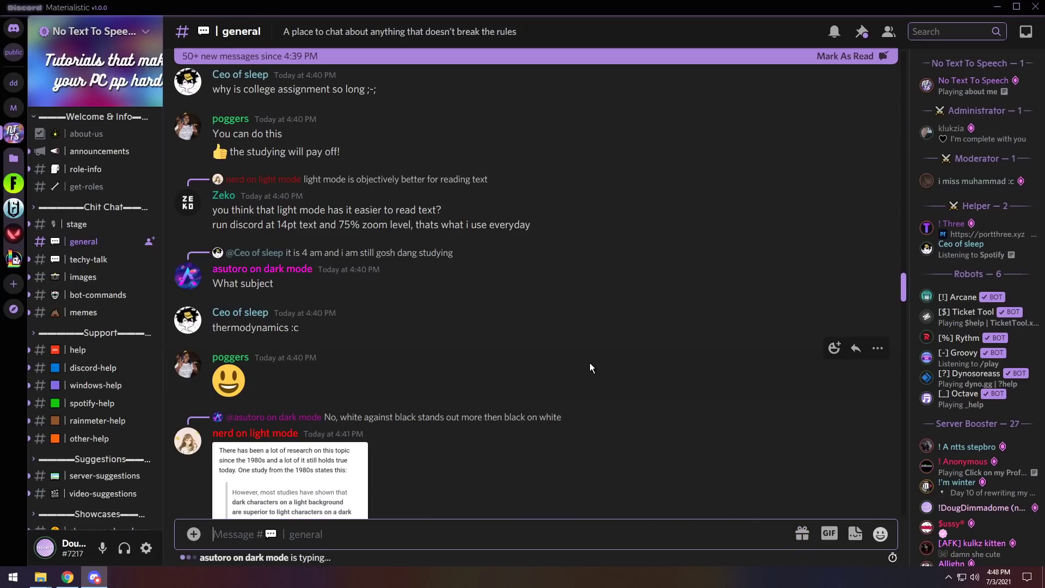
pyautogui.click(949, 85)
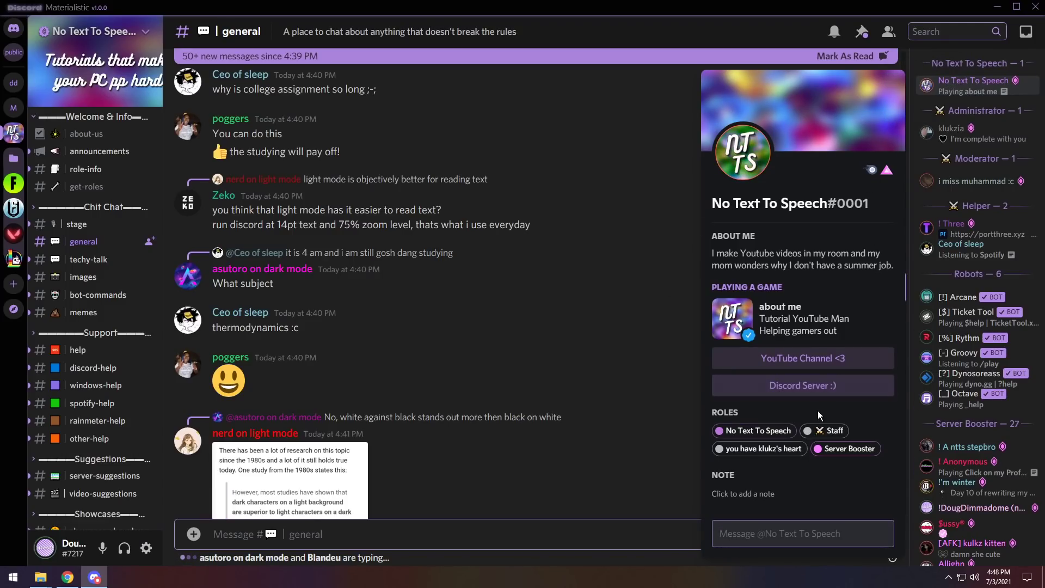
pyautogui.click(619, 286)
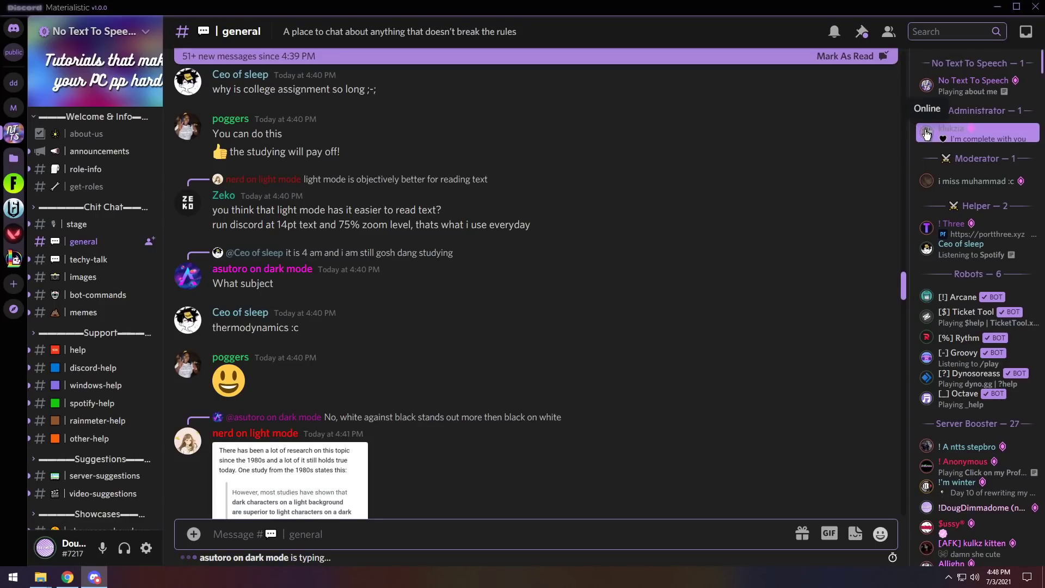
# Open User Settings and go to BetterDiscord's installed Themes list.
pyautogui.hotkey('ctrl', ',')
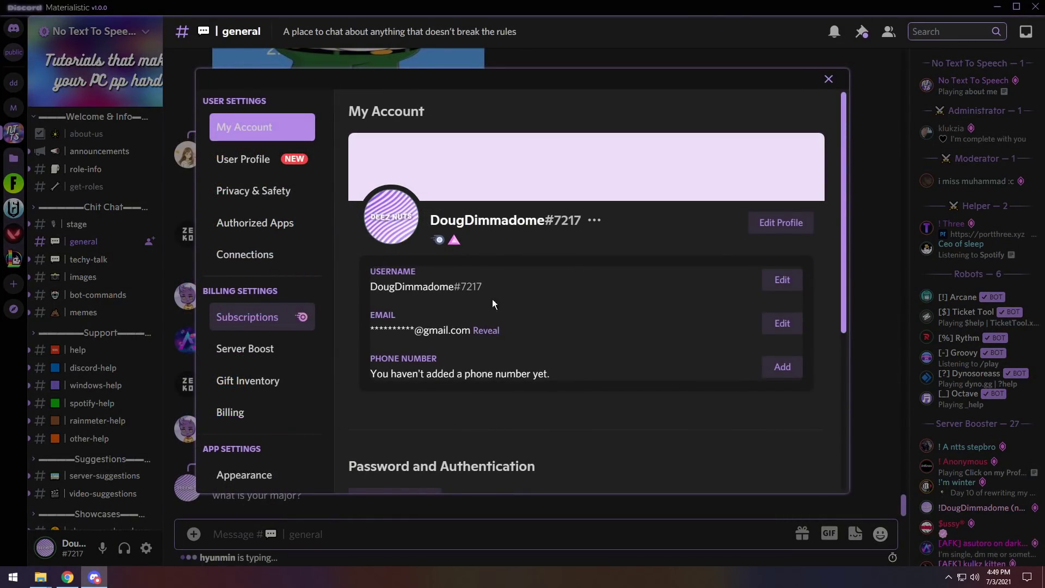
pyautogui.scroll(-3, 306, 314)
pyautogui.scroll(-3, 589, 288)
pyautogui.scroll(3, 589, 289)
pyautogui.scroll(-8, 272, 288)
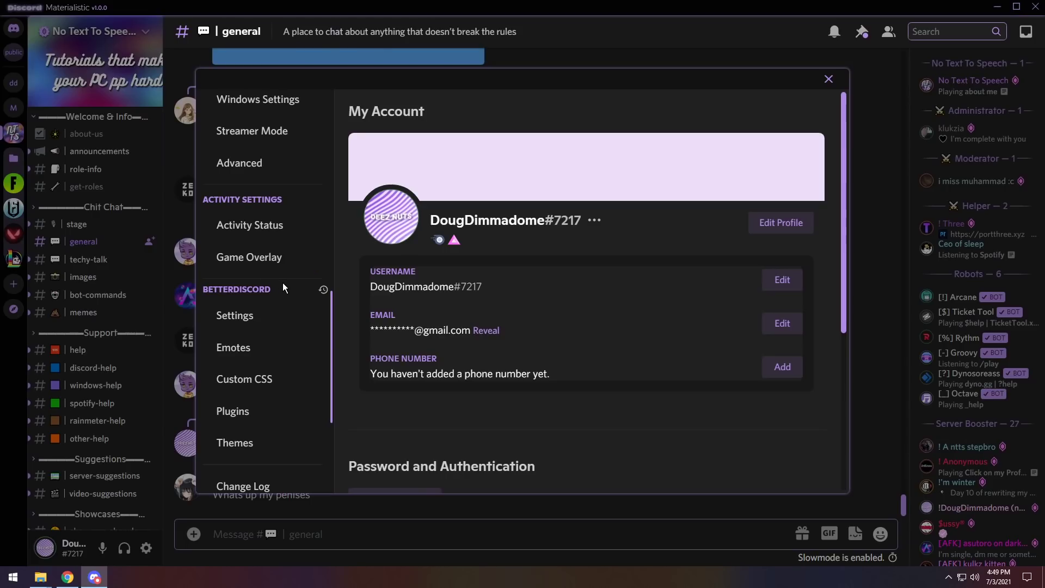
pyautogui.scroll(-1, 274, 287)
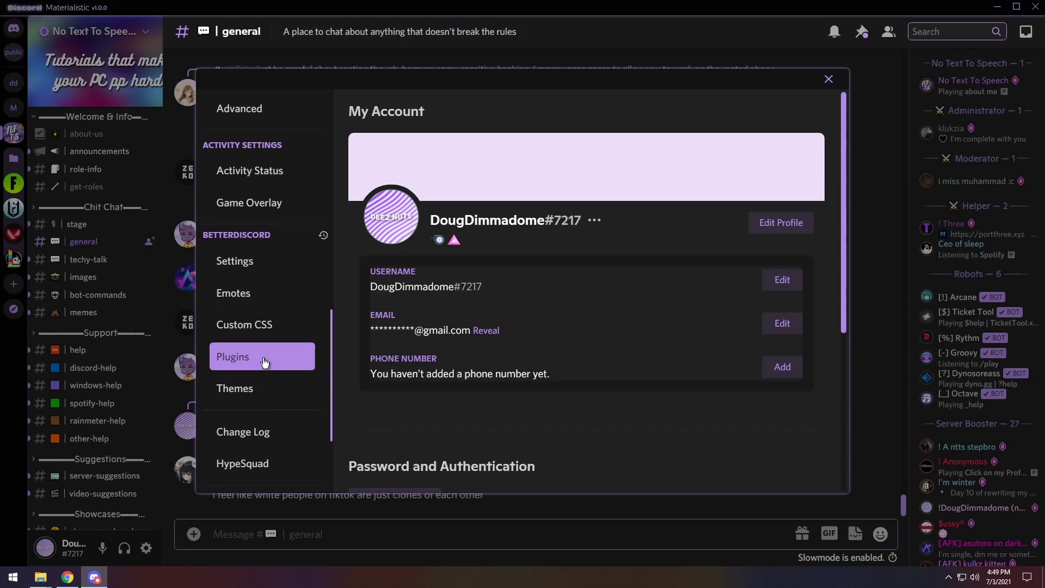
pyautogui.click(253, 381)
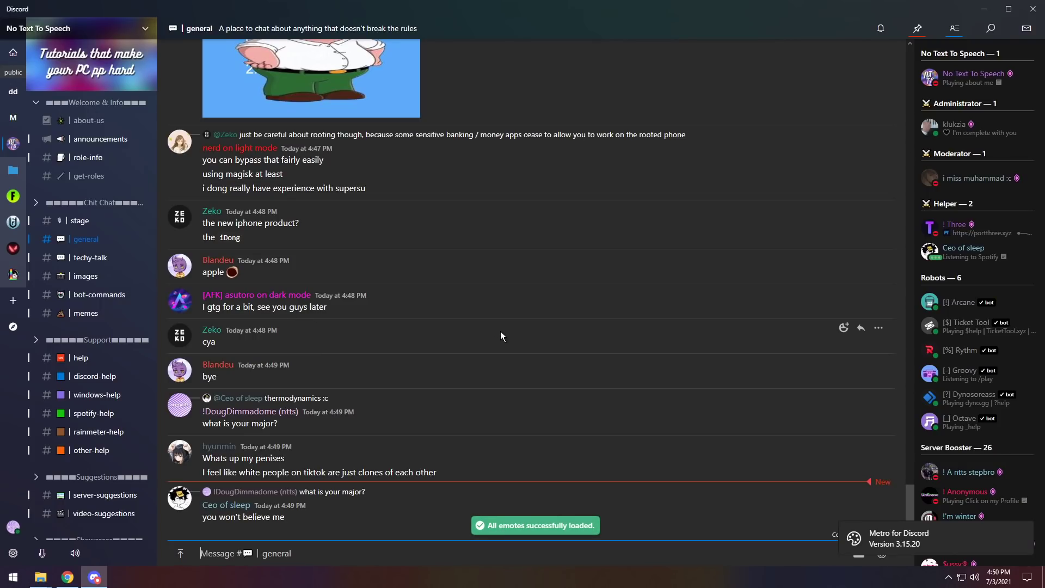
# Preview Metro's member profile card and emoji picker in the general channel.
pyautogui.click(925, 79)
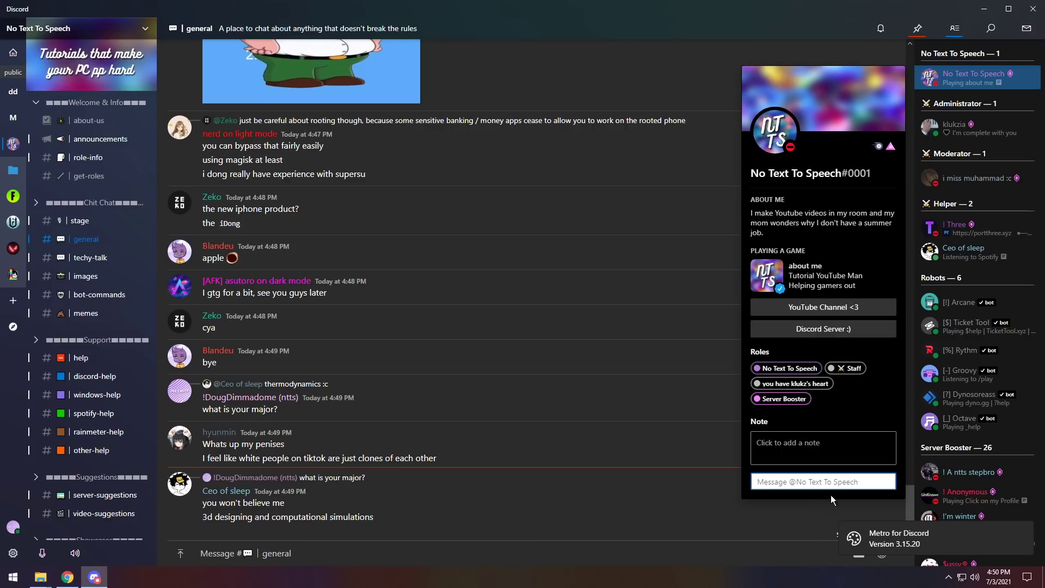
pyautogui.click(465, 441)
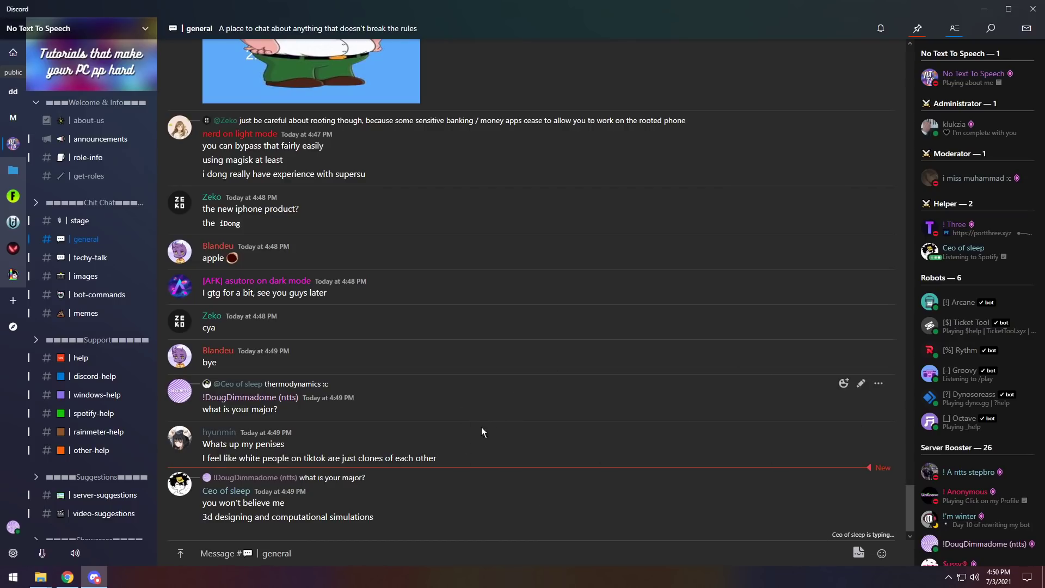
pyautogui.click(858, 556)
pyautogui.click(882, 554)
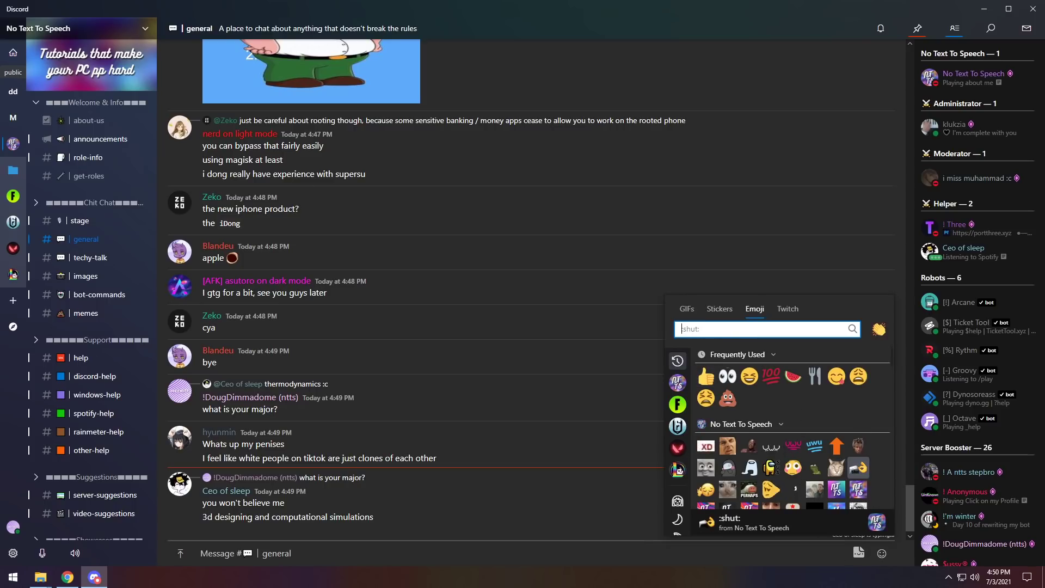
pyautogui.press('Escape')
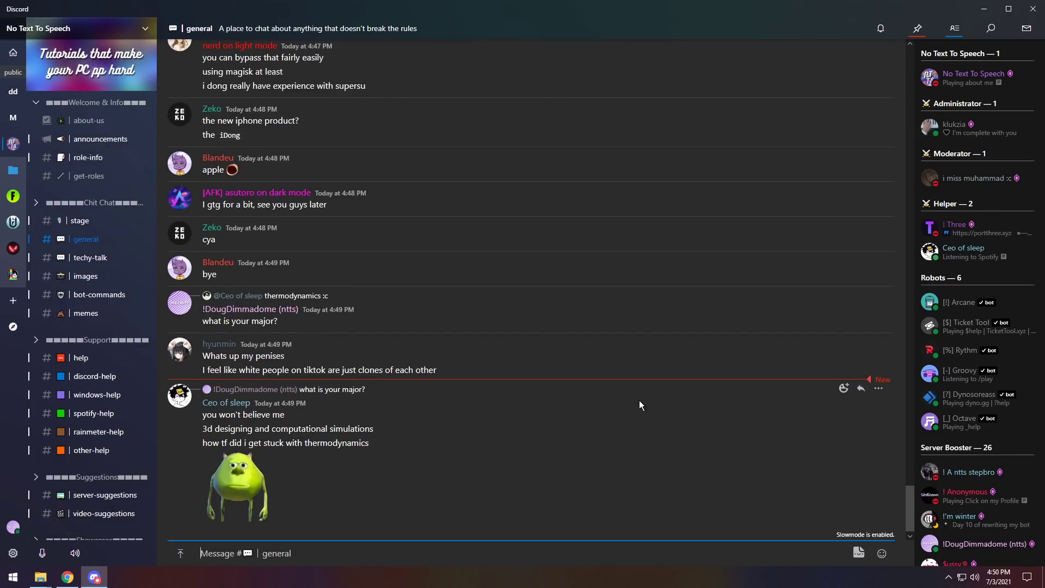
# Open account settings and scroll down toward the BetterDiscord section.
pyautogui.click(13, 553)
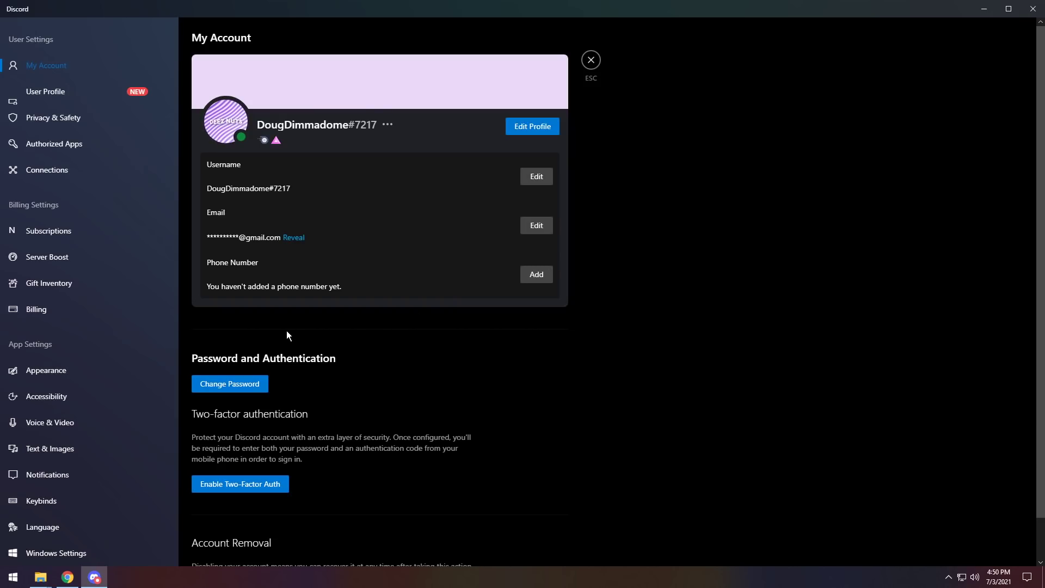
pyautogui.scroll(-3, 83, 305)
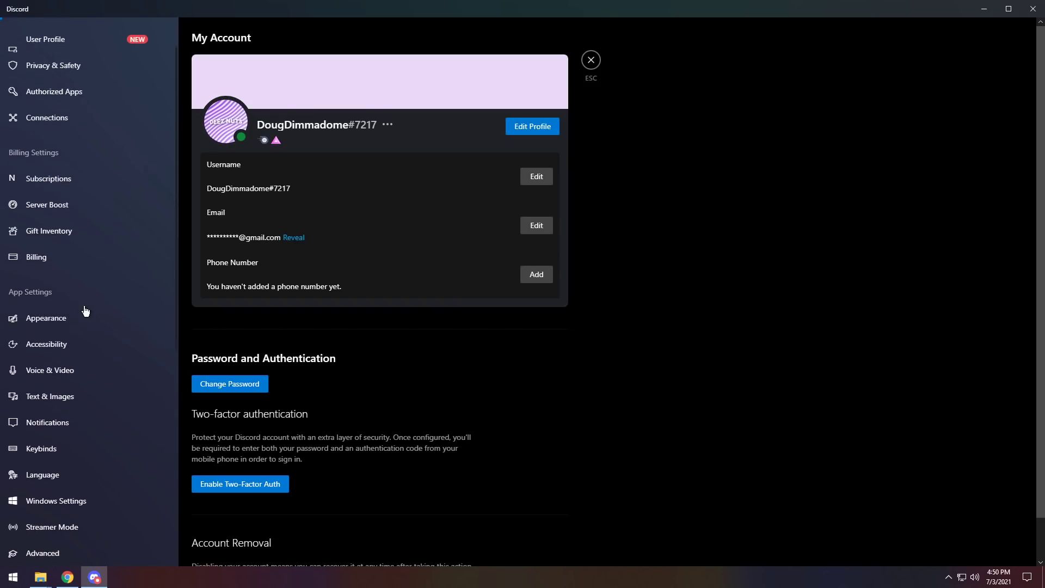
pyautogui.scroll(-5, 59, 436)
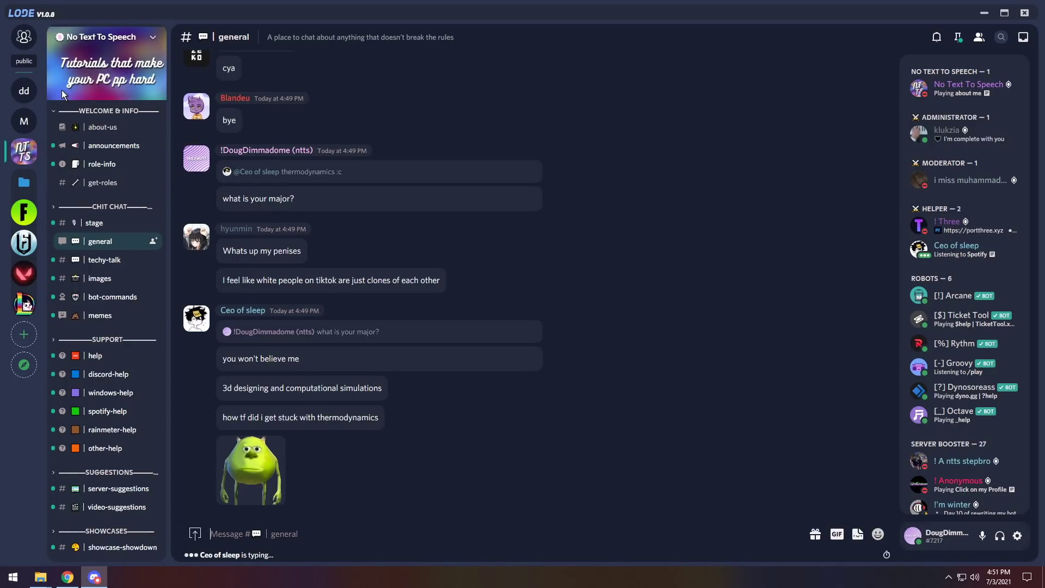
# Preview a member's profile popout and the emoji picker in the Lode theme.
pyautogui.click(998, 88)
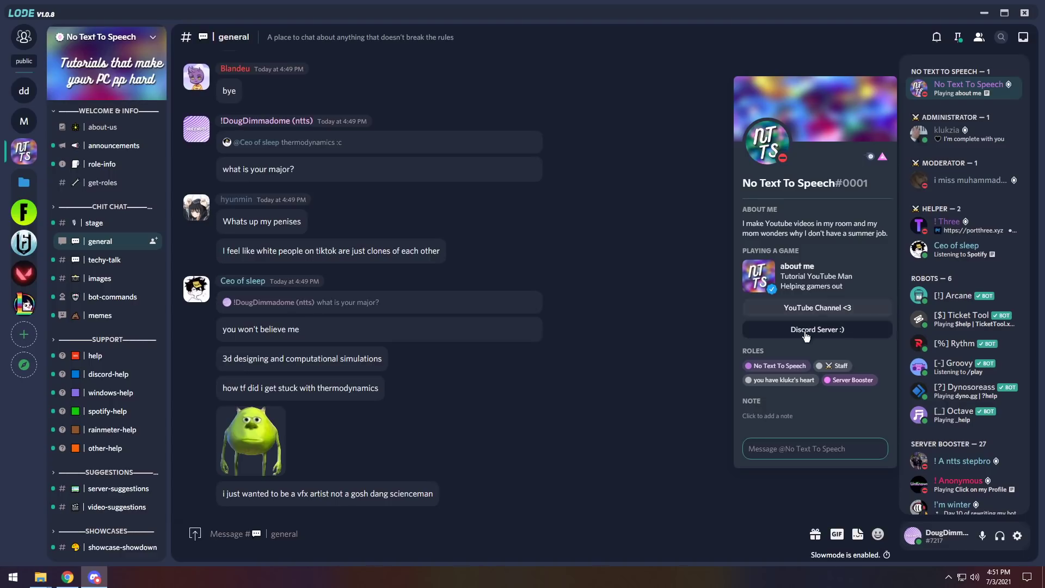
pyautogui.click(714, 474)
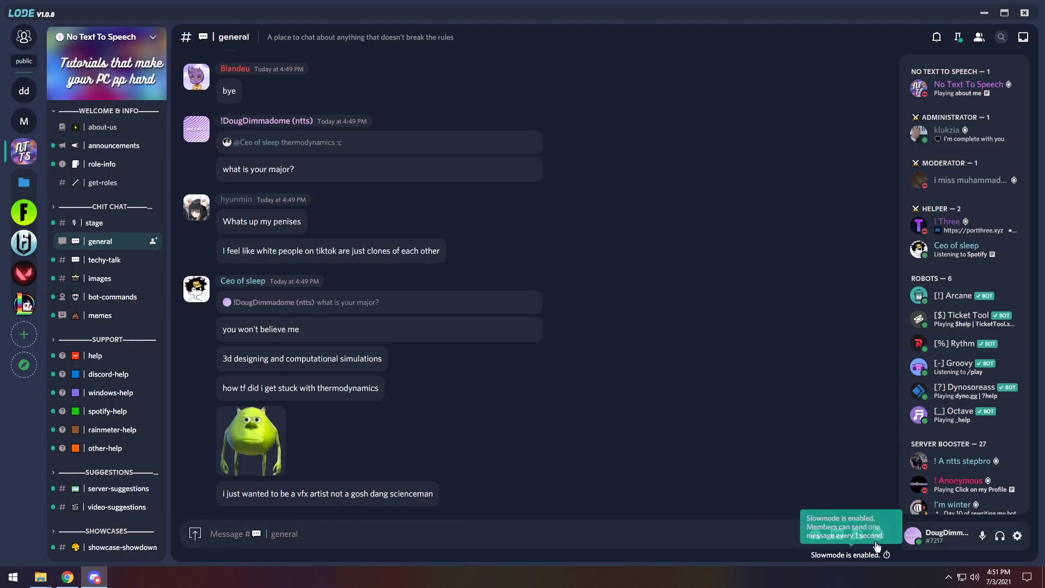
pyautogui.click(856, 536)
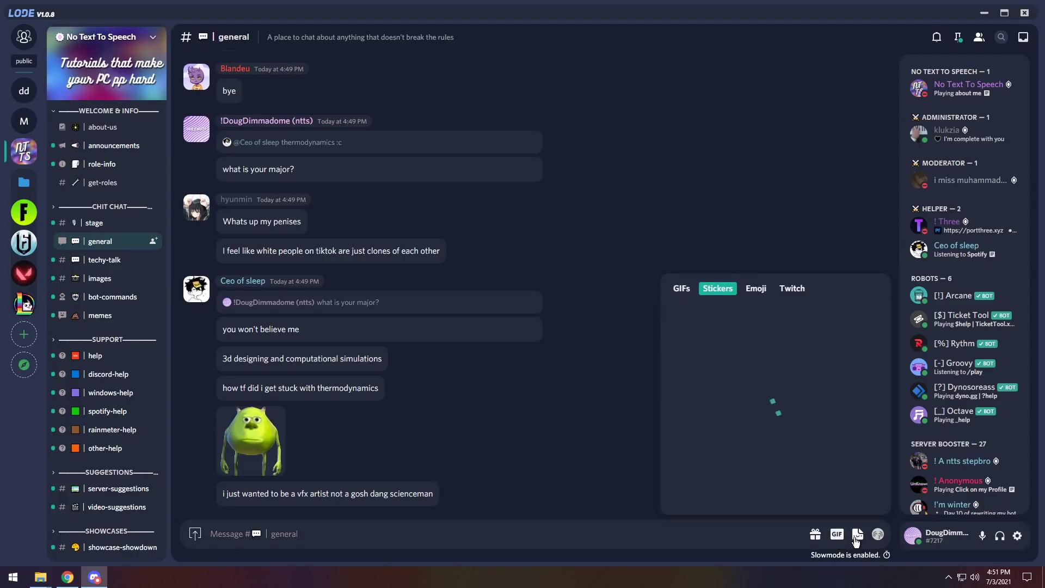
pyautogui.click(871, 536)
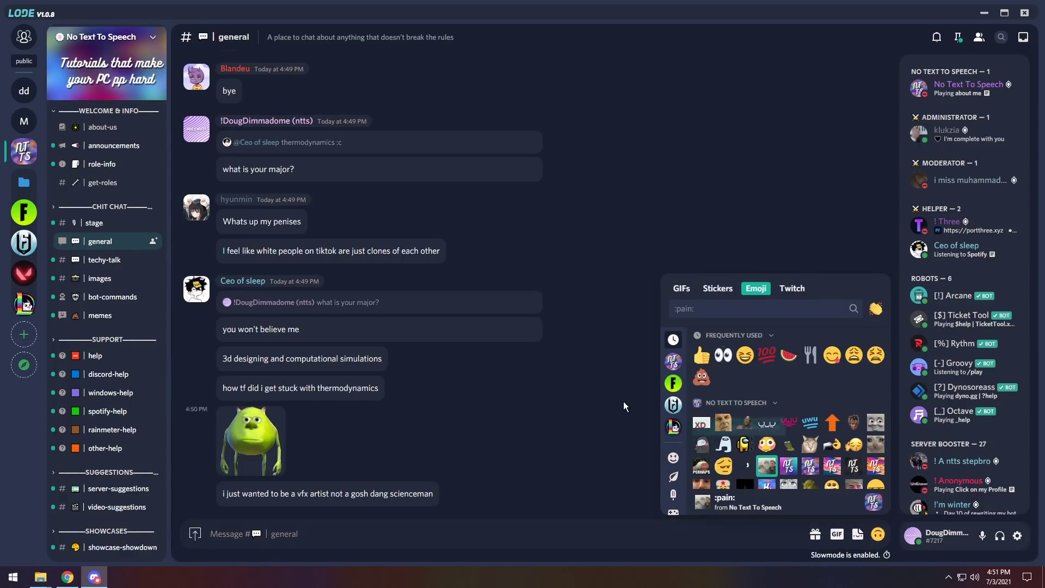
pyautogui.click(609, 399)
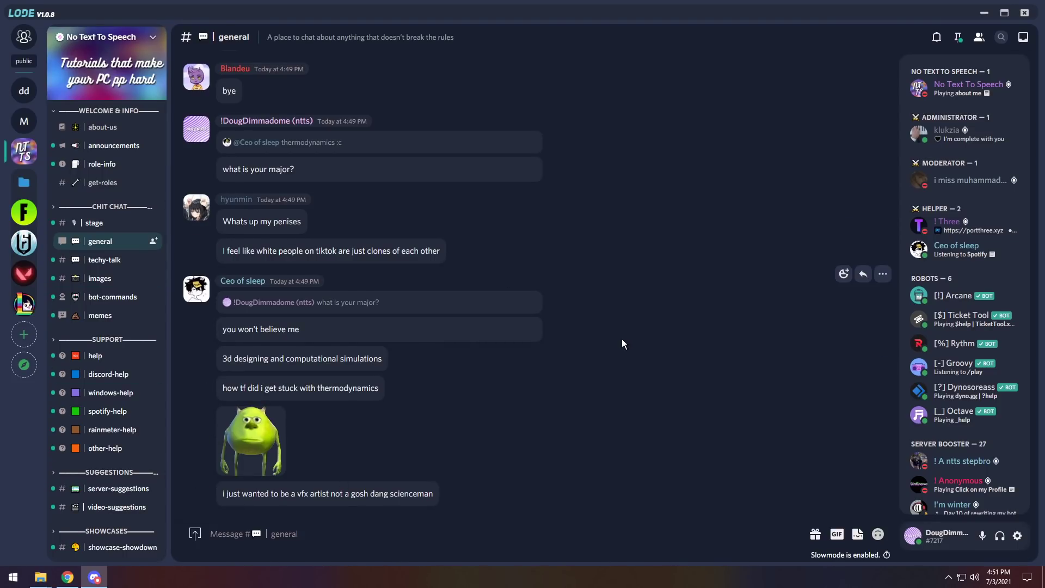
# Open account settings, then exit back to the Lode-themed #general chat.
pyautogui.click(1018, 537)
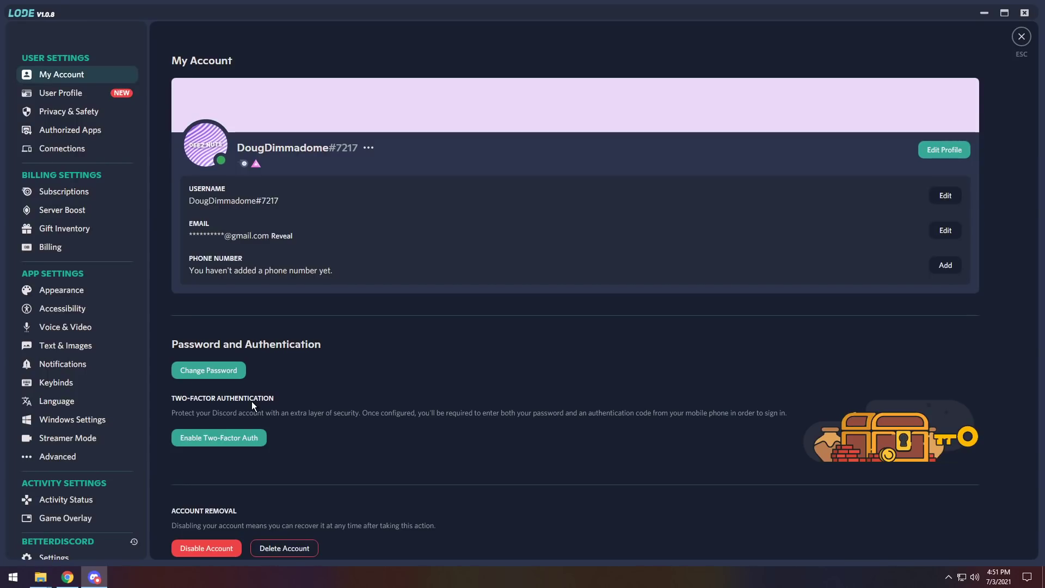
pyautogui.click(1020, 37)
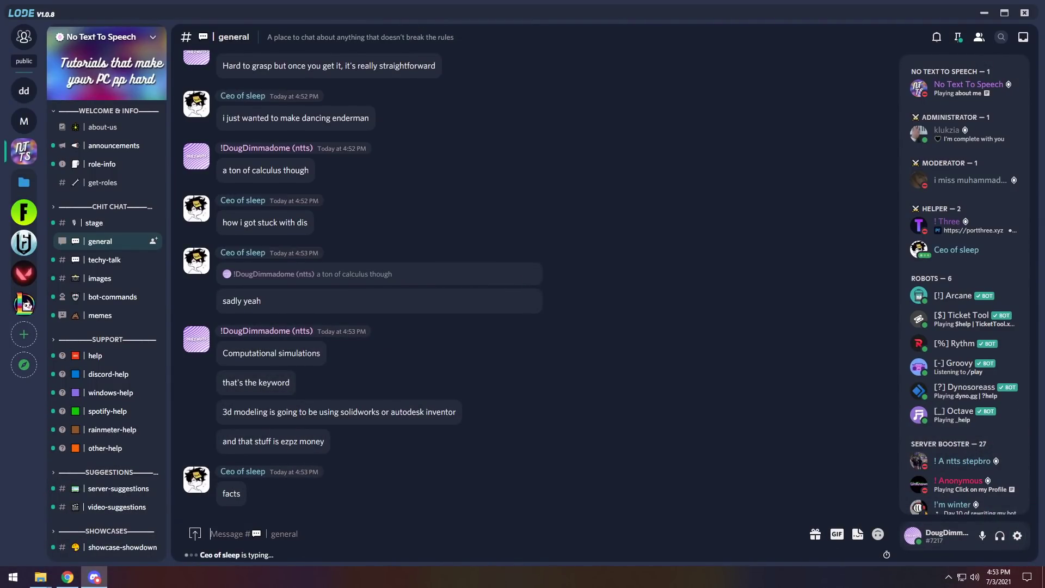
# Launch the BetterDiscord-Windows installer from the Downloads folder.
pyautogui.moveTo(36, 579)
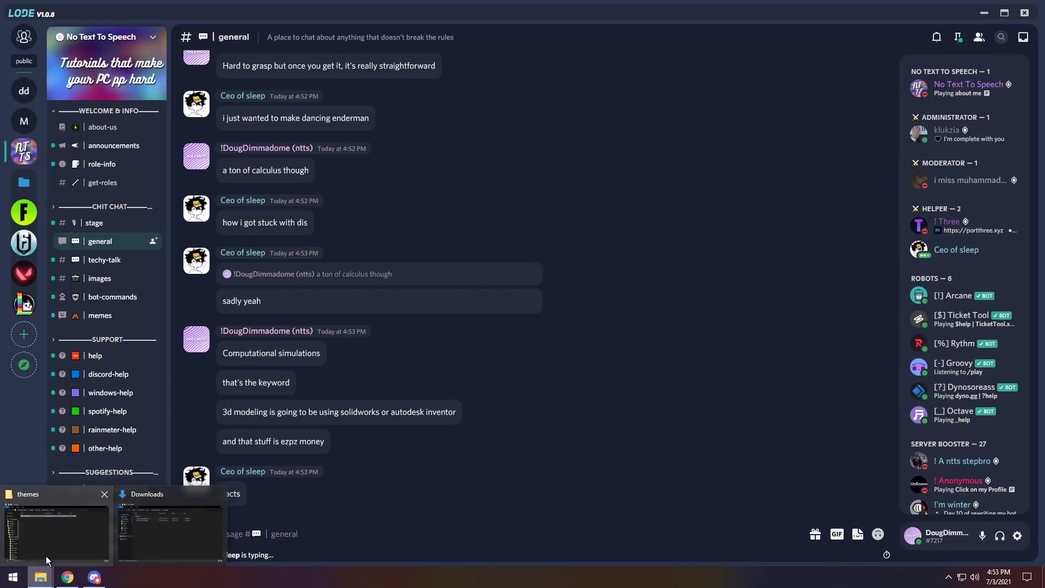
pyautogui.click(156, 536)
pyautogui.doubleClick(158, 298)
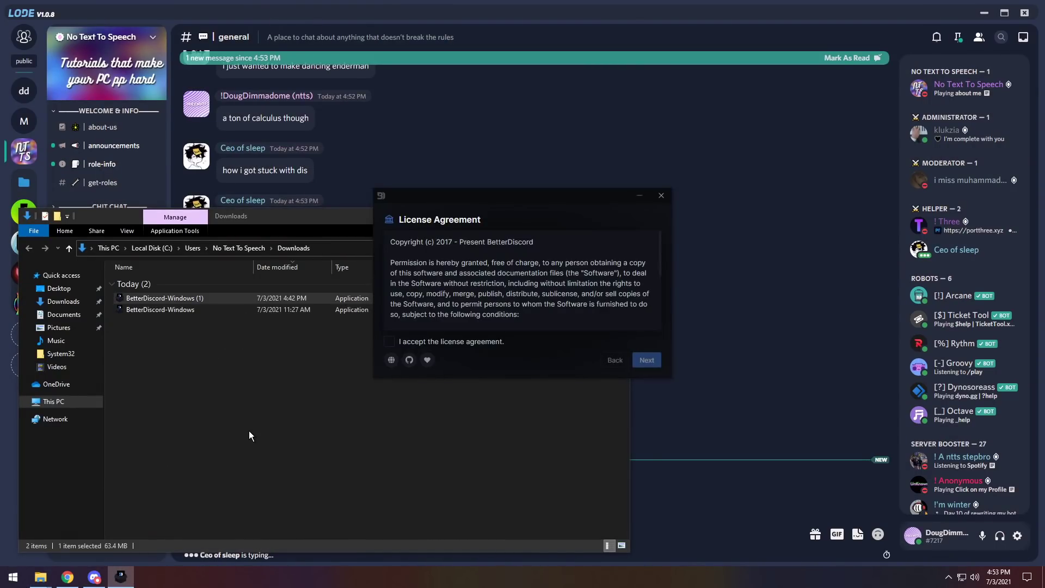
# Accept the licence and uninstall BetterDiscord from Discord PTB.
pyautogui.click(645, 360)
pyautogui.click(452, 301)
pyautogui.click(644, 363)
pyautogui.click(502, 296)
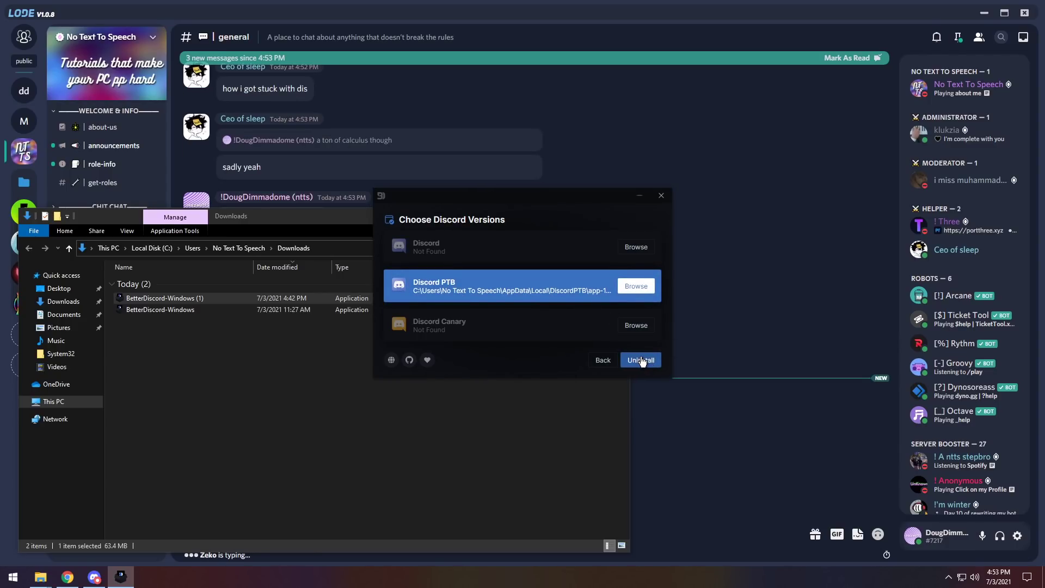
pyautogui.click(641, 360)
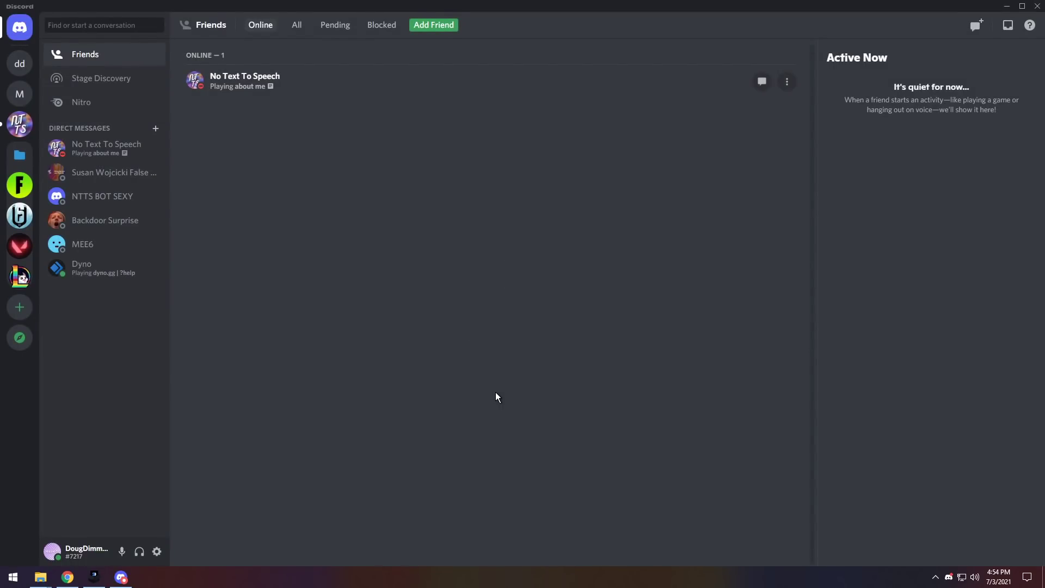
# Open User Settings in unthemed Discord PTB and scroll the sidebar.
pyautogui.click(157, 551)
pyautogui.scroll(-3, 161, 306)
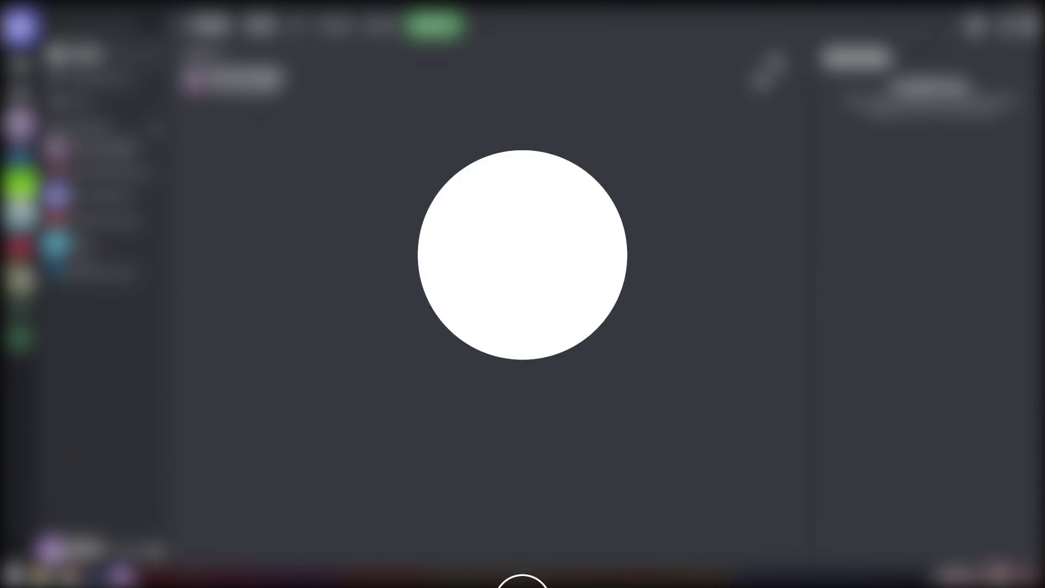